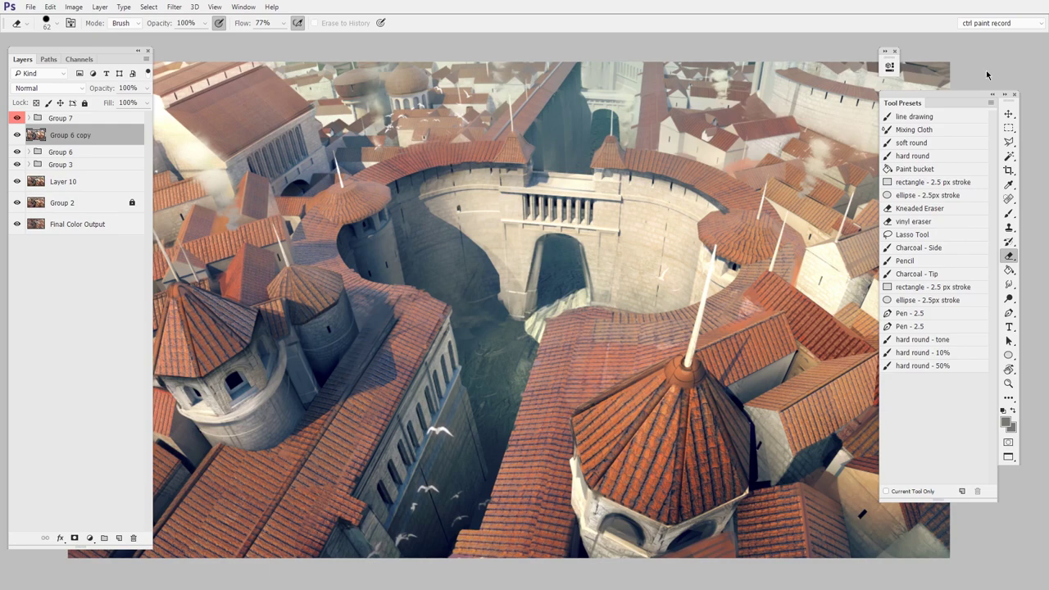
Step: Show the Clone Source panel from the Window menu and nudge it up-left
drag(576, 386, 617, 387)
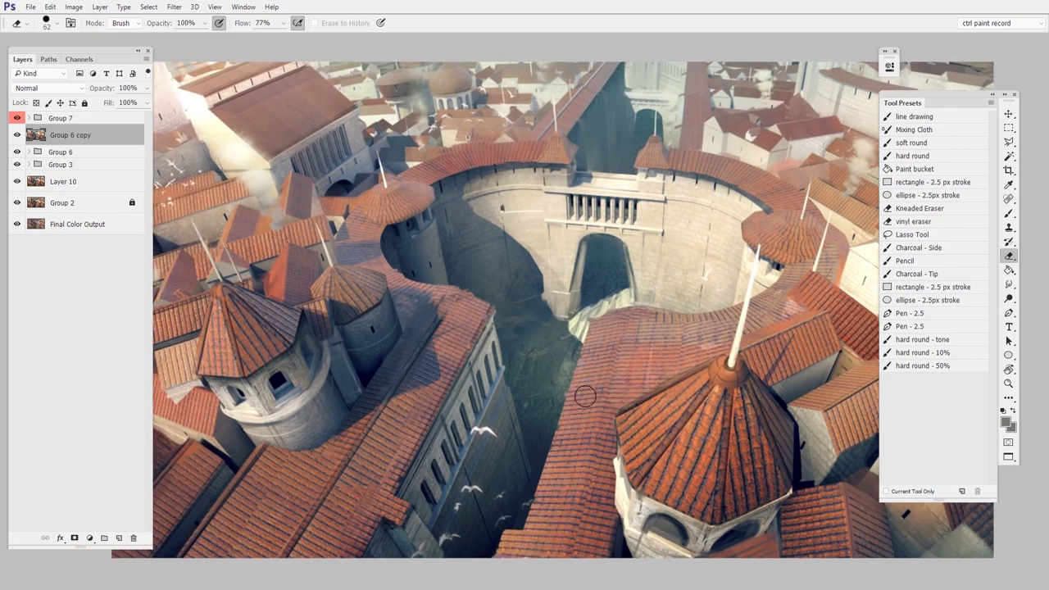
click(244, 7)
mouse_move(250, 18)
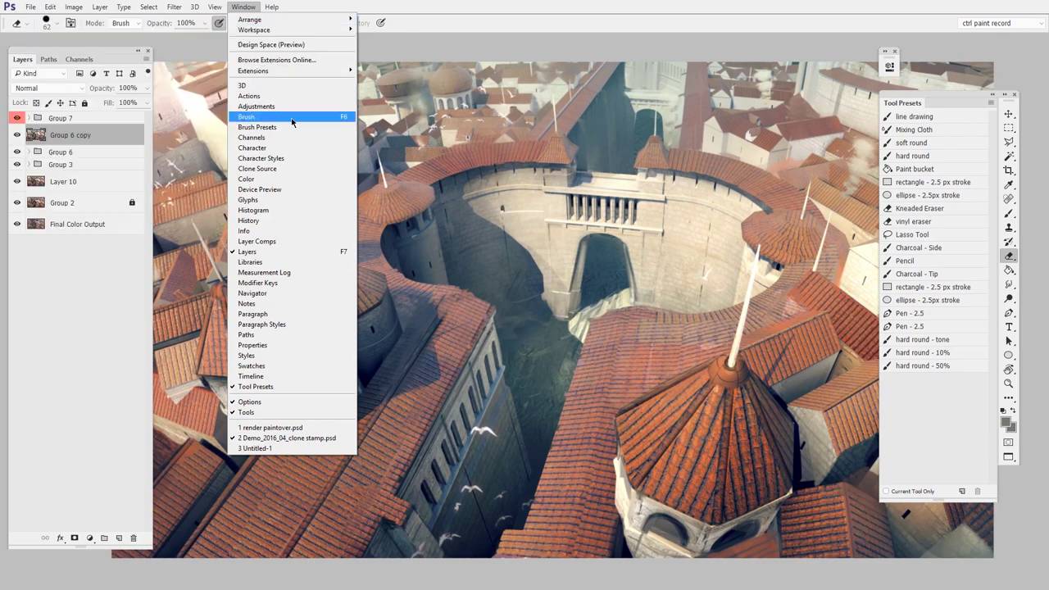
click(301, 169)
drag(768, 99, 758, 91)
Step: Zoom in on the gate, add Layer 20 above Group 6 copy, and sample a Clone Stamp source
key(z)
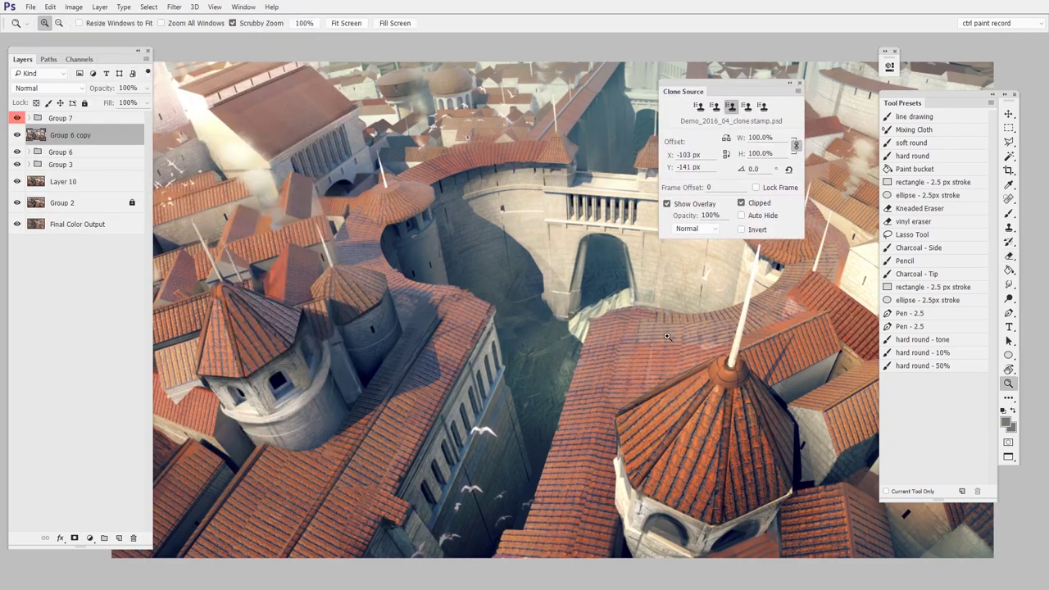
drag(673, 280, 676, 373)
key(ctrl+shift+alt+n)
key(e)
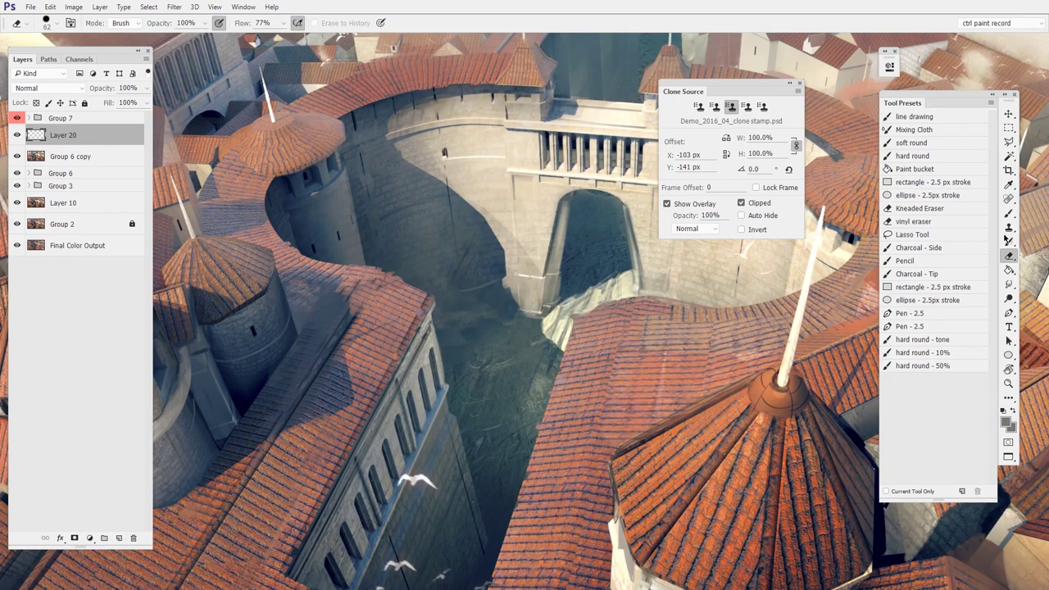
click(1009, 230)
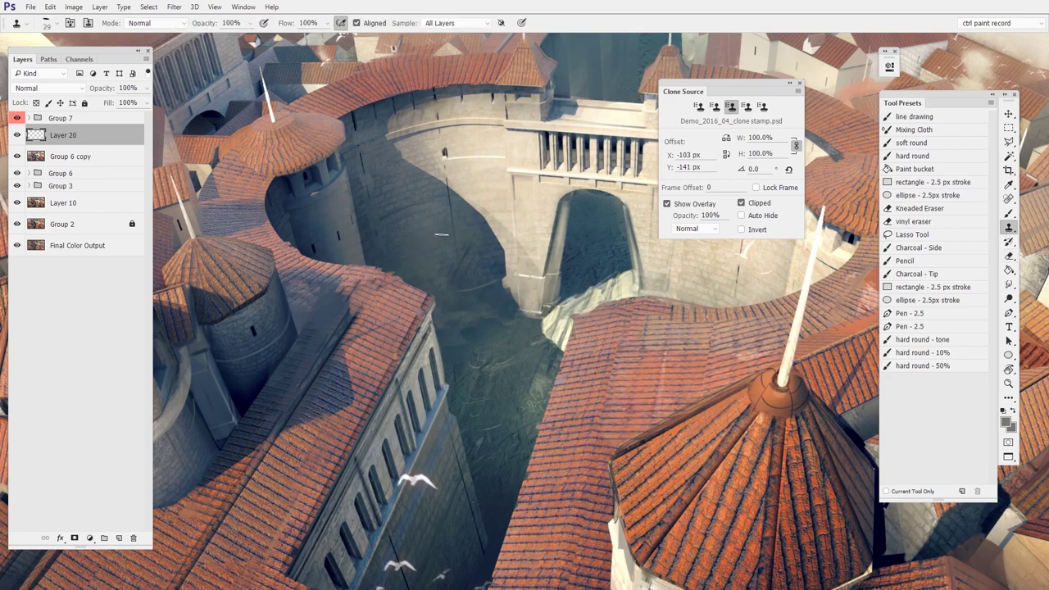
alt+click(414, 242)
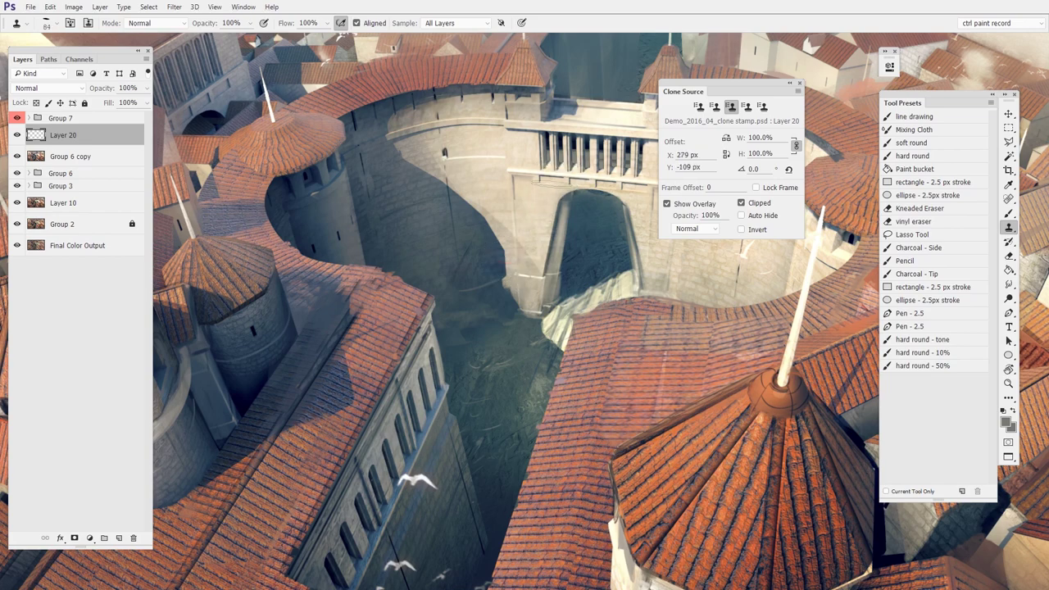
Step: Undo a test clone stroke and store the wall's cast shadow in clone source slot 1
drag(552, 182, 552, 264)
key(ctrl+z)
click(701, 106)
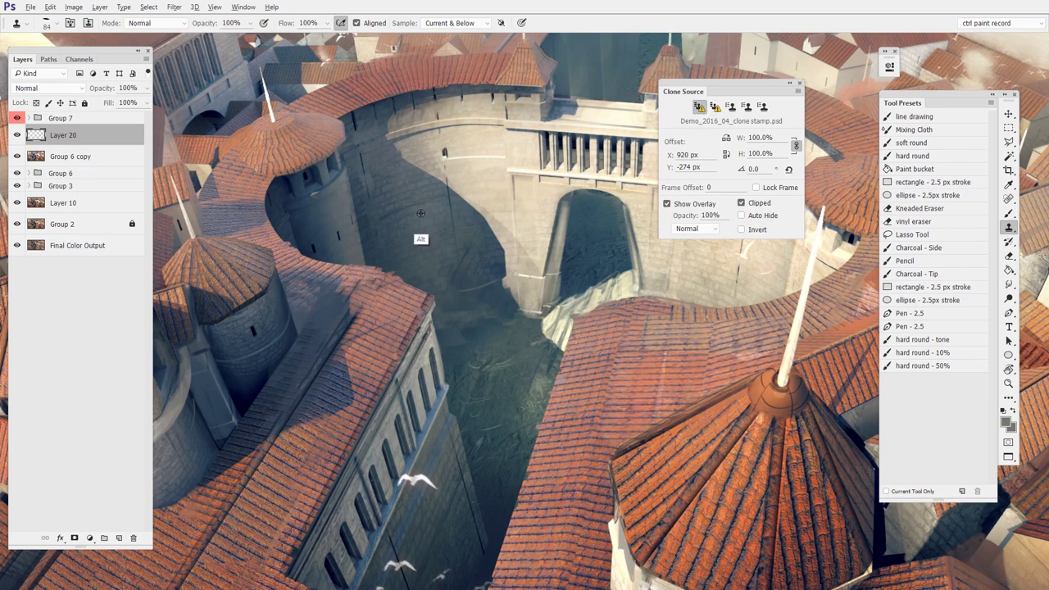
alt+click(421, 247)
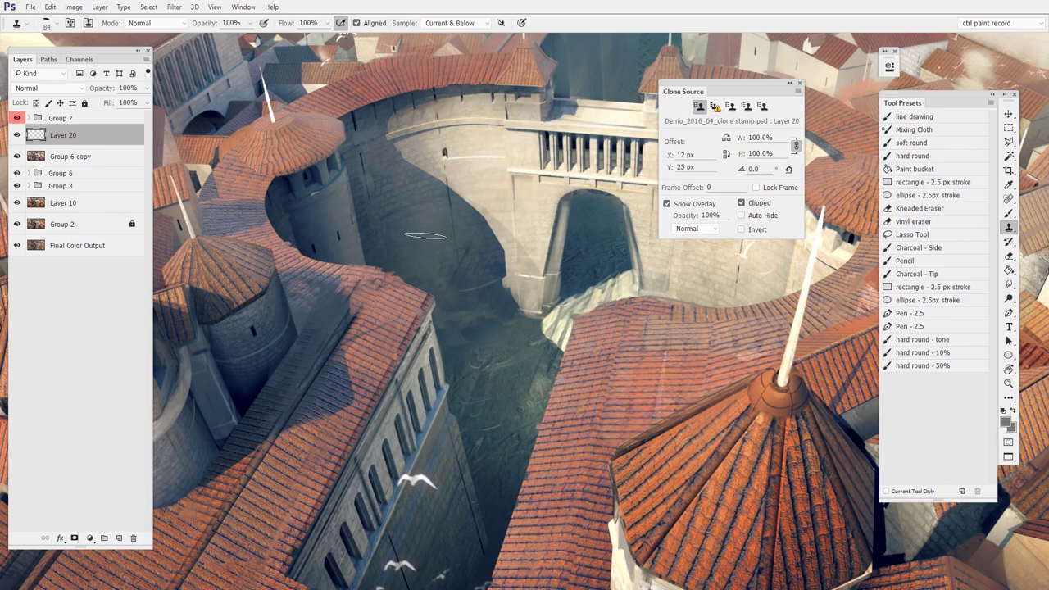
Step: Store the roof tiles in slot 2 and the pale wall texture in slot 3
click(715, 108)
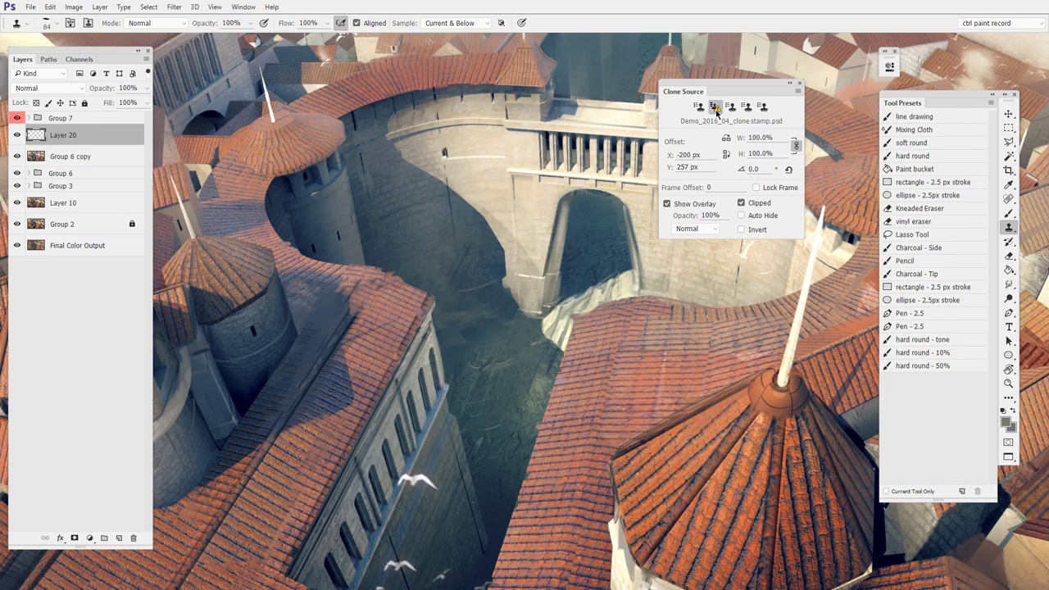
alt+click(668, 375)
click(730, 107)
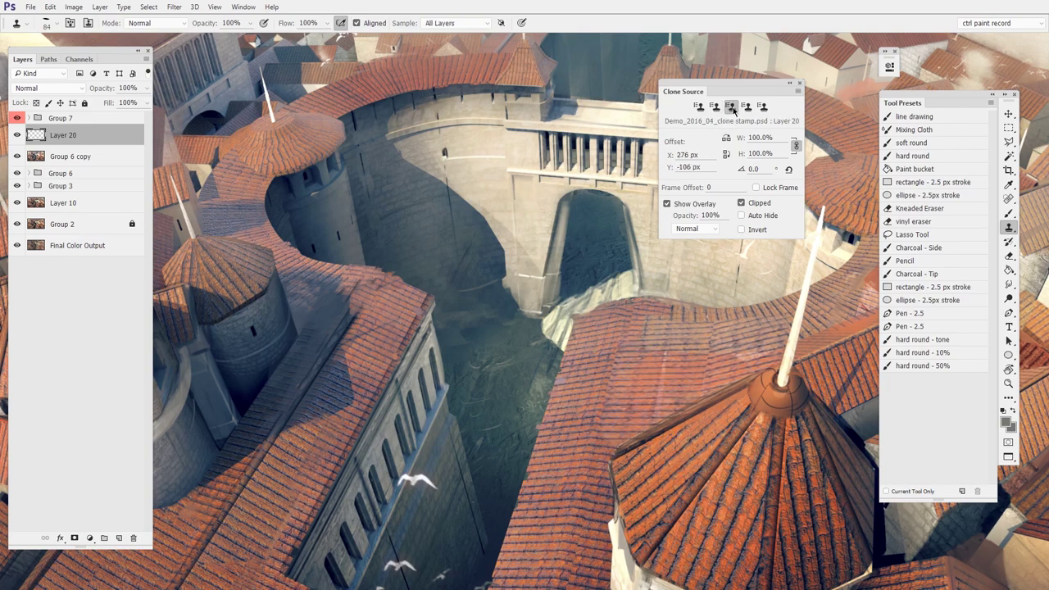
alt+click(486, 147)
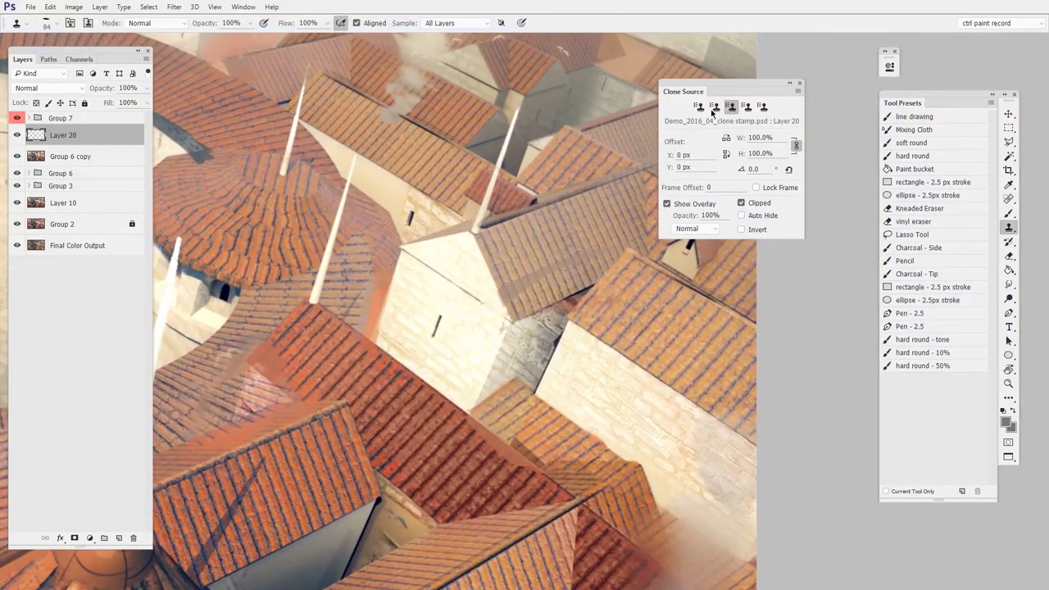
Step: Paint shadow, roof tiles and wall texture from slots 1–3 onto the house wall, then zoom out
click(699, 107)
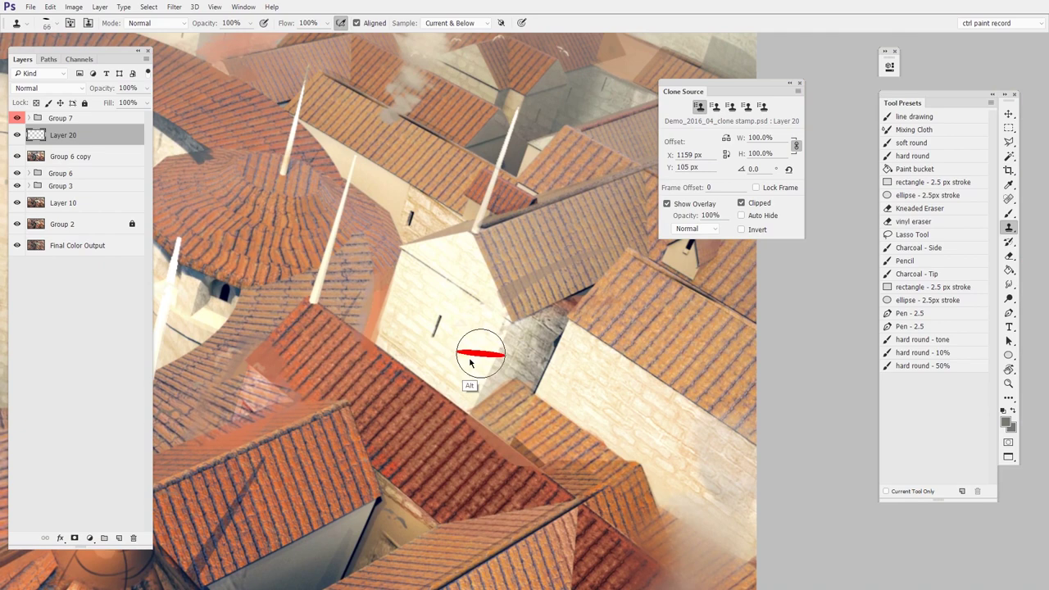
mouse_move(465, 355)
mouse_down()
mouse_move(439, 361)
mouse_move(476, 361)
mouse_move(484, 378)
mouse_move(492, 340)
mouse_up()
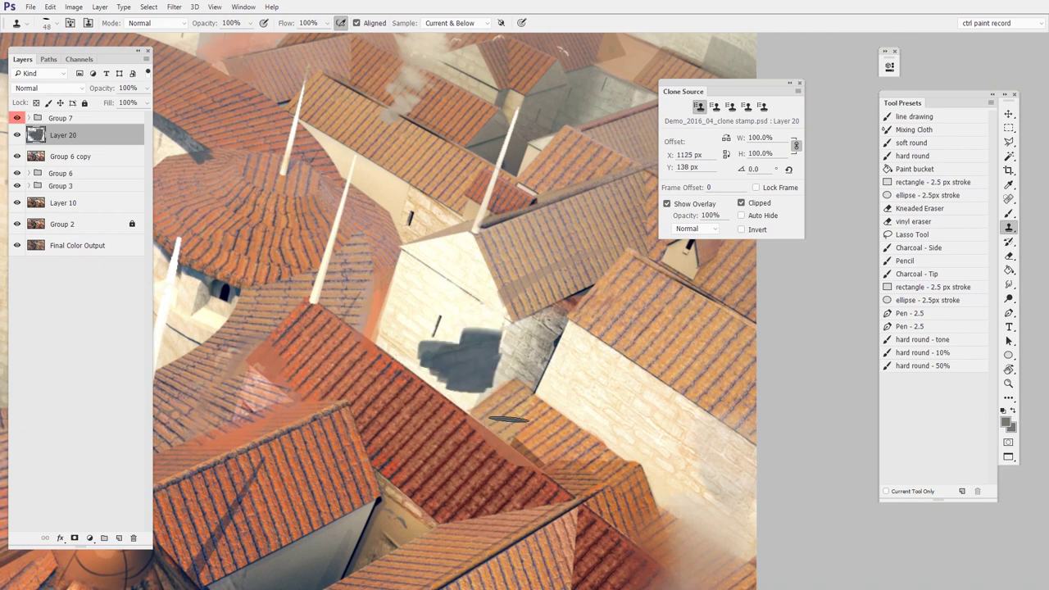
click(715, 107)
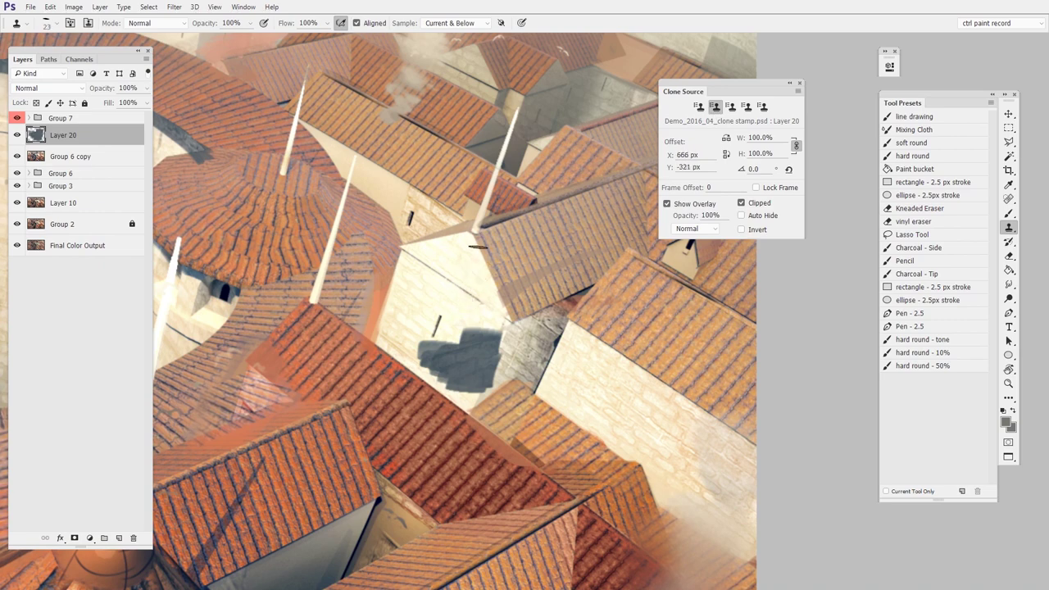
mouse_move(479, 247)
mouse_down()
mouse_move(466, 272)
mouse_move(483, 272)
mouse_move(512, 310)
mouse_move(478, 287)
mouse_move(515, 326)
mouse_up()
click(731, 106)
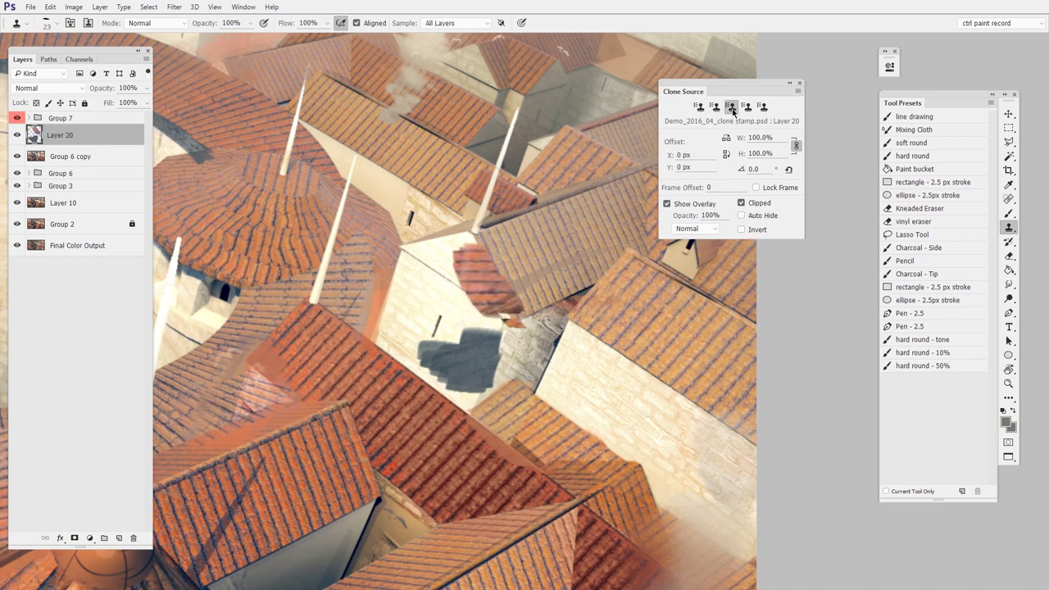
mouse_move(461, 261)
mouse_down()
mouse_move(465, 291)
mouse_move(460, 256)
mouse_move(484, 304)
mouse_move(481, 329)
mouse_move(460, 293)
mouse_move(444, 332)
mouse_up()
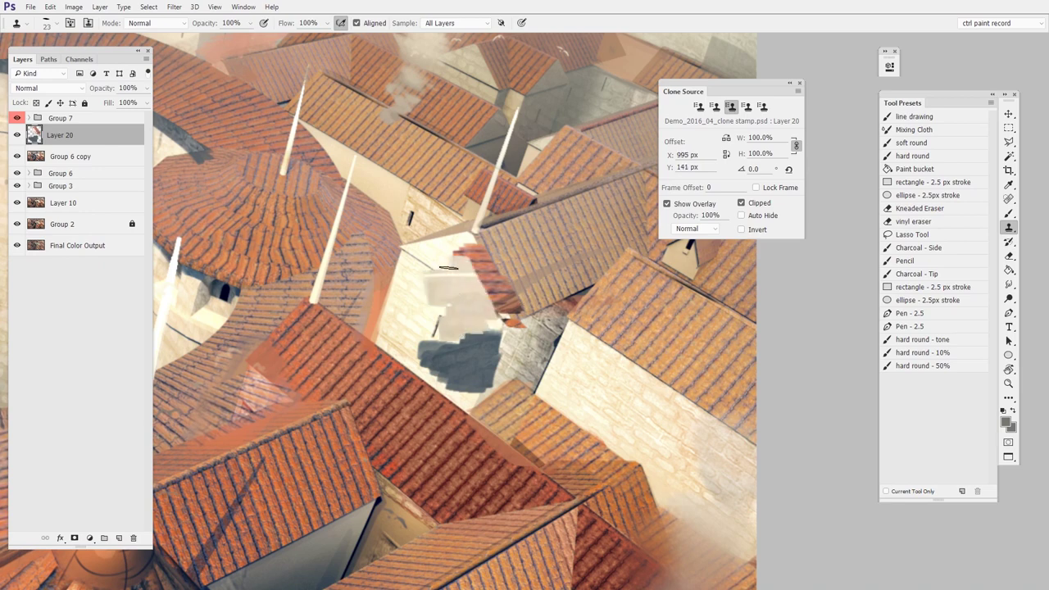
key(alt+space)
click(577, 361)
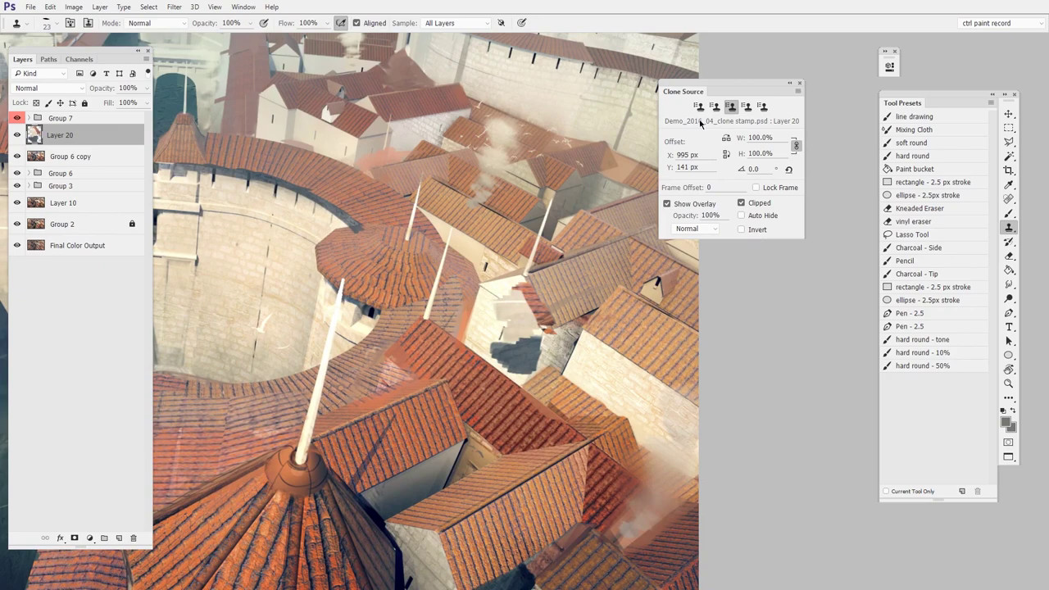
click(569, 383)
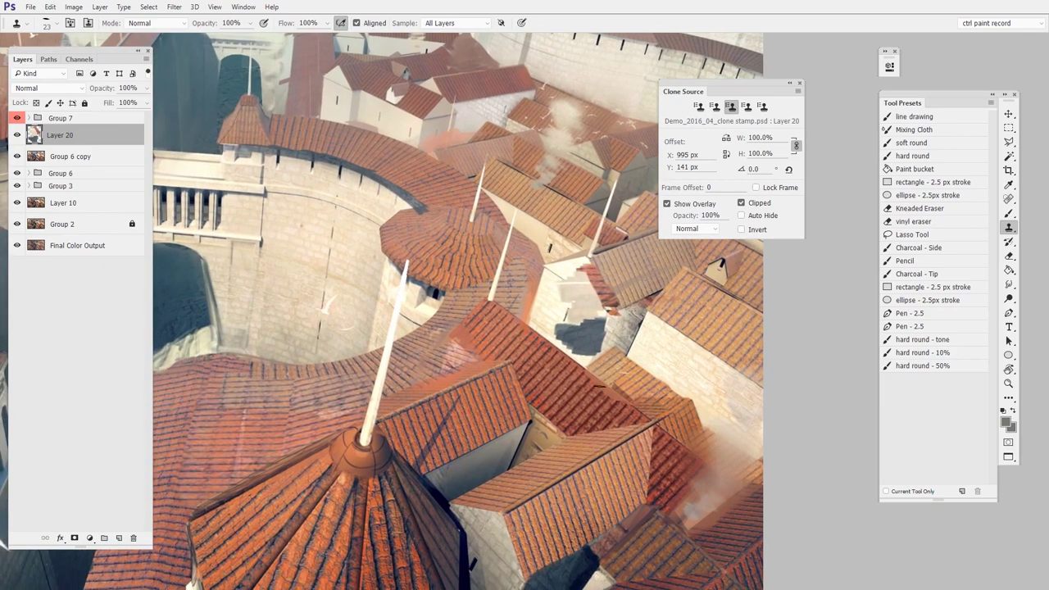
click(582, 381)
click(600, 385)
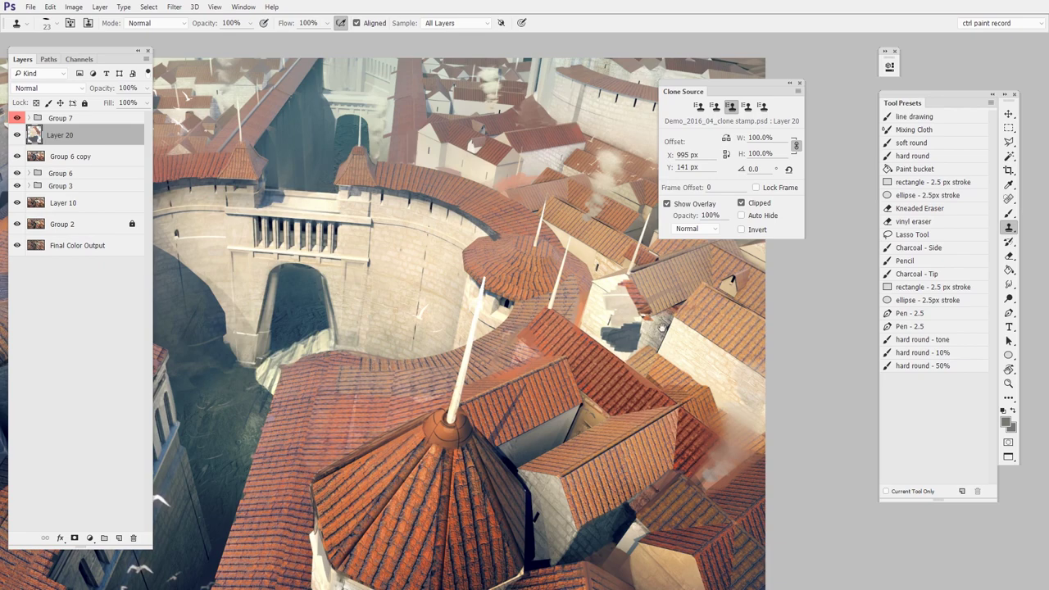
key(z)
click(347, 284)
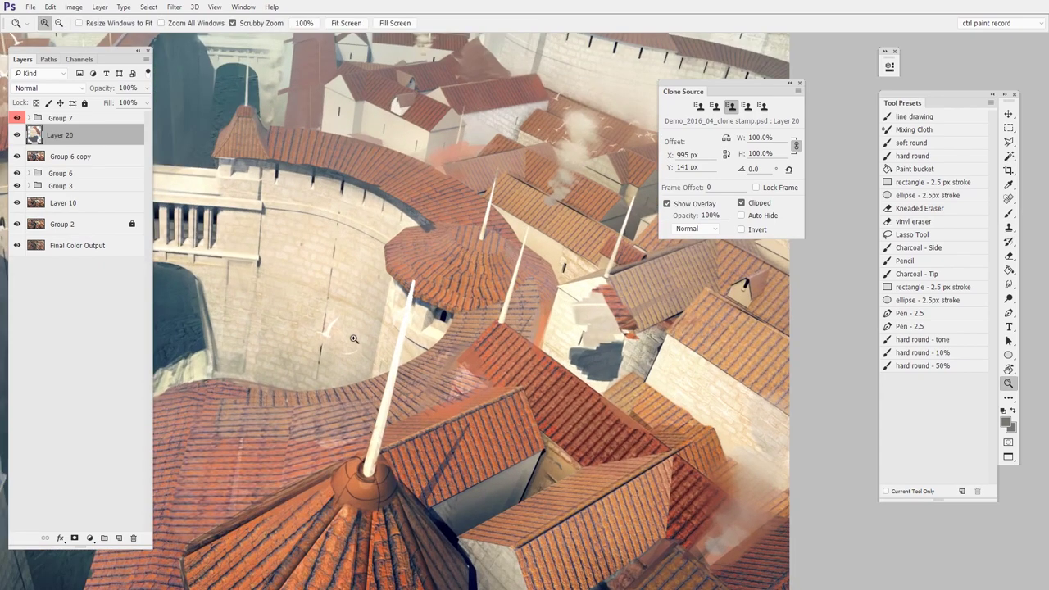
drag(568, 394, 624, 267)
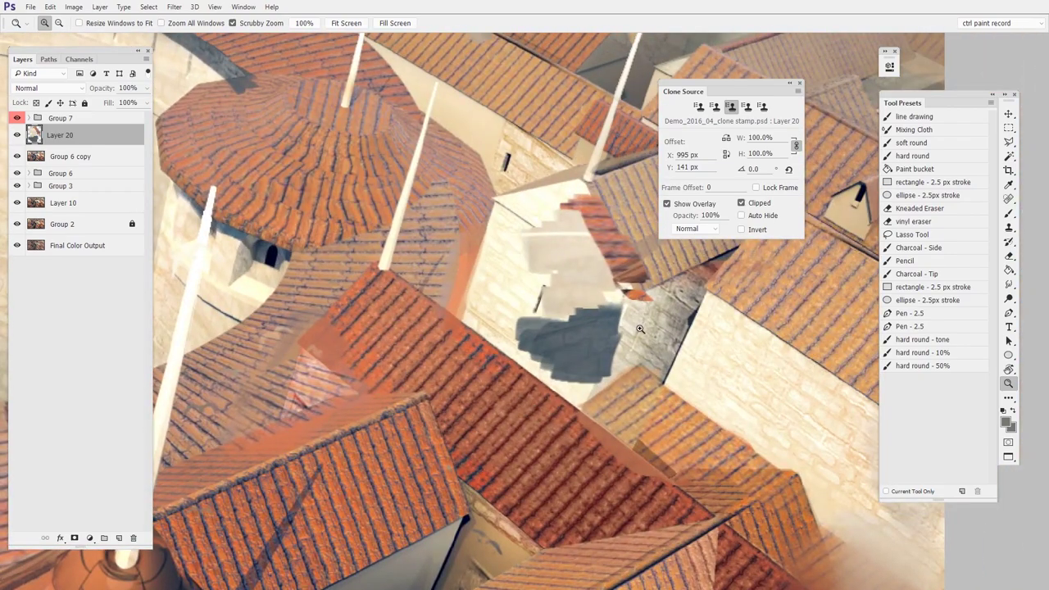
drag(640, 329, 563, 205)
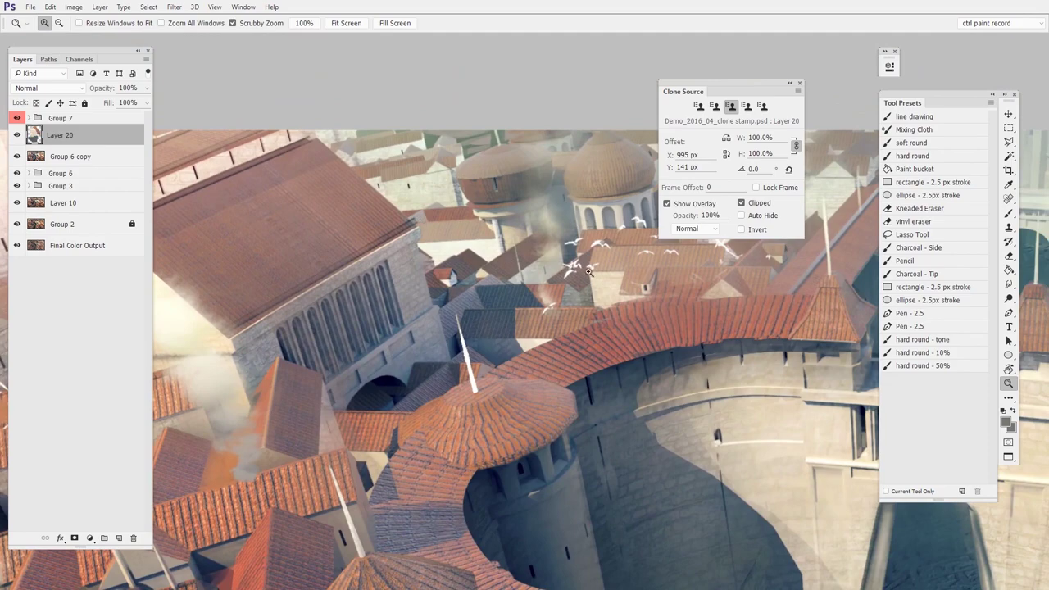
drag(588, 270, 718, 121)
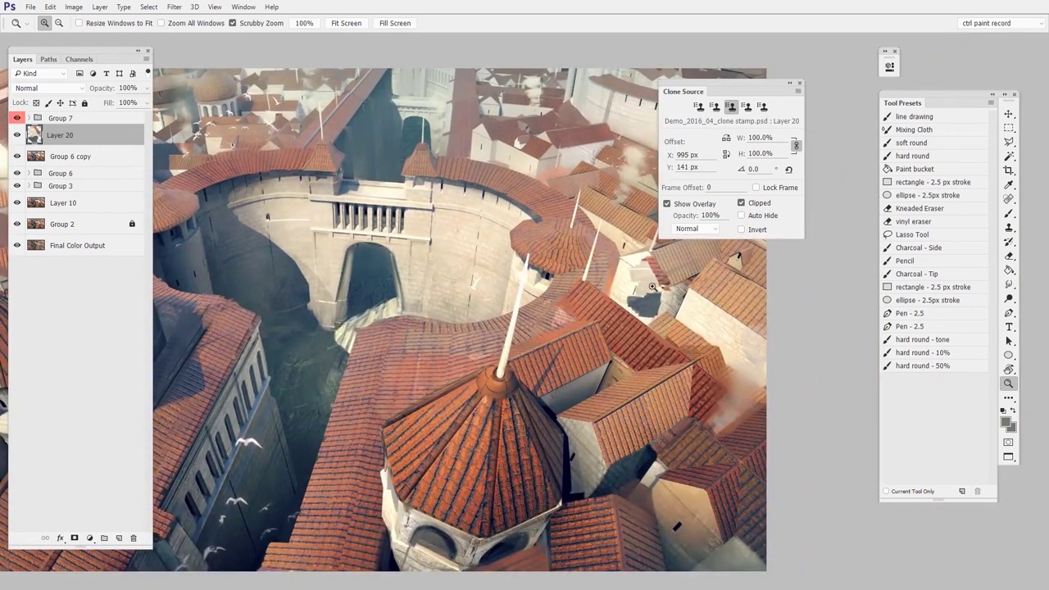
drag(767, 92, 815, 87)
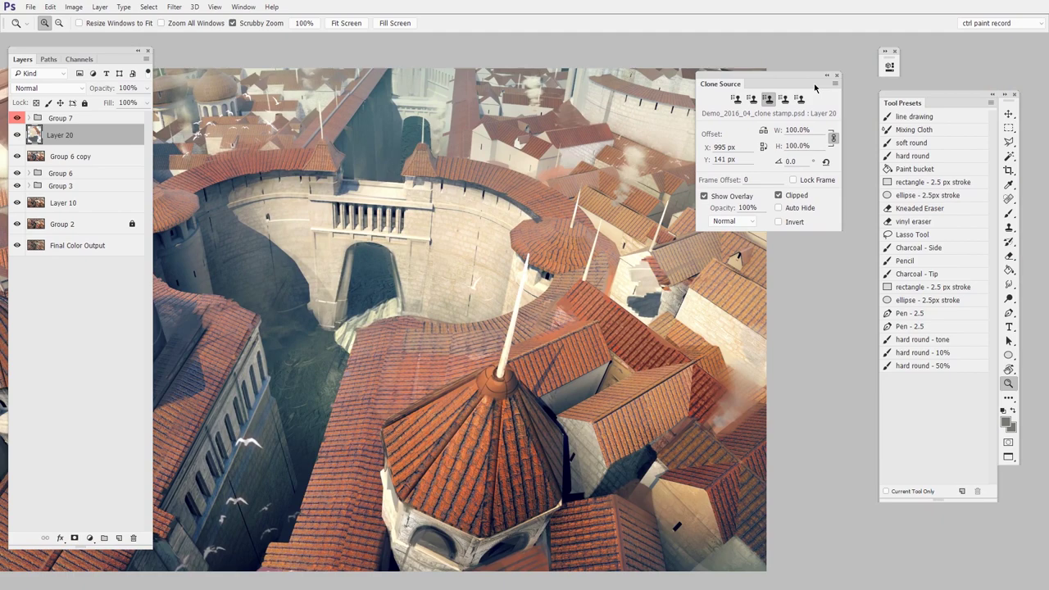
drag(656, 333, 519, 336)
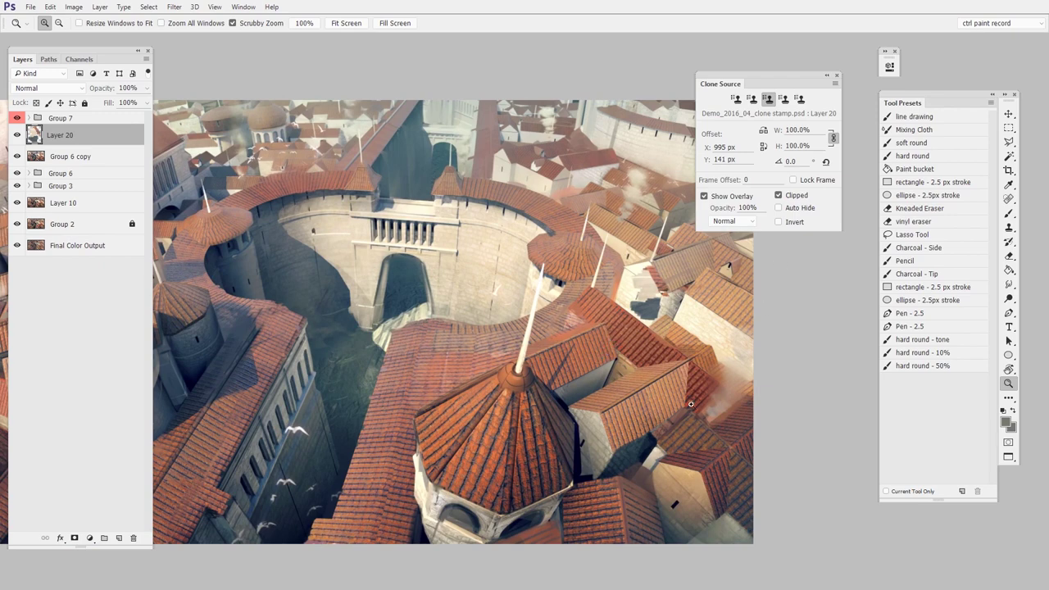
Step: Close the Clone Source panel and restore Layer 20 after deleting it by accident
click(837, 75)
key(Delete)
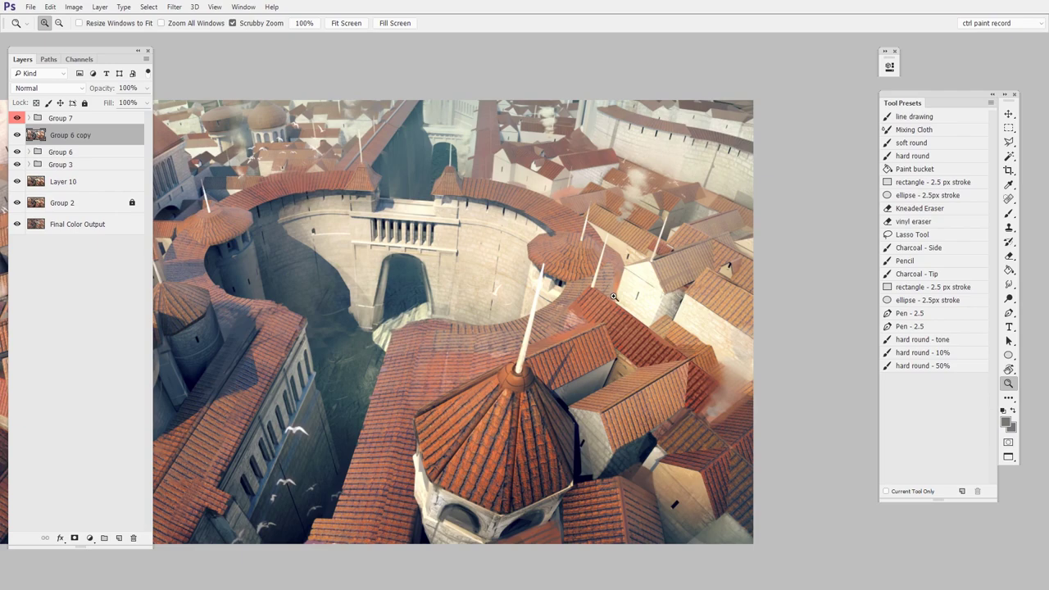
drag(614, 296, 662, 314)
key(ctrl+z)
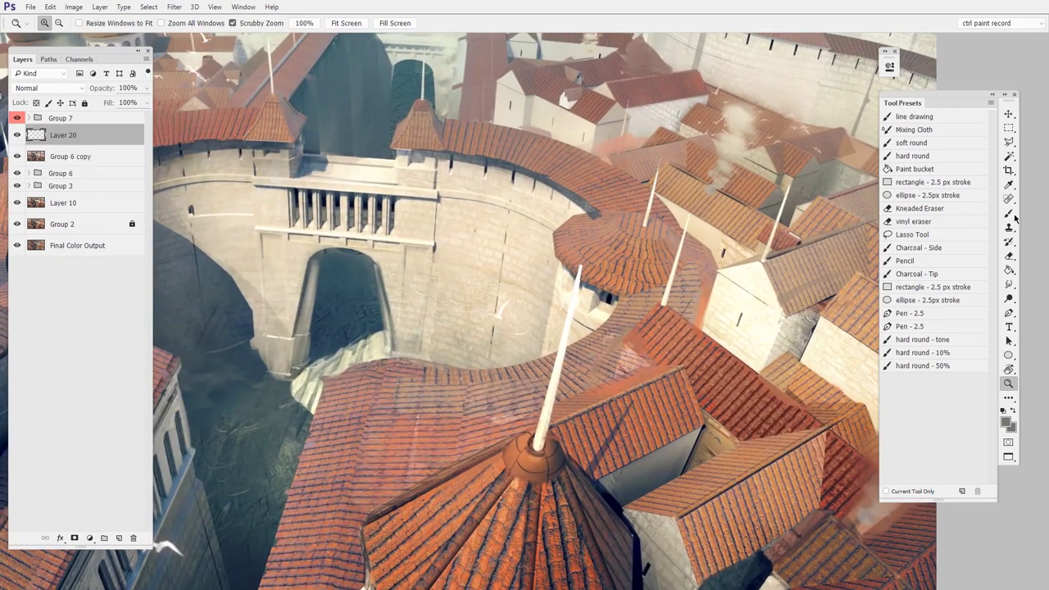
Step: Clone roof tiles over the crenellated gate wall top with a 69 px Clone Stamp
click(1009, 229)
drag(541, 239, 586, 347)
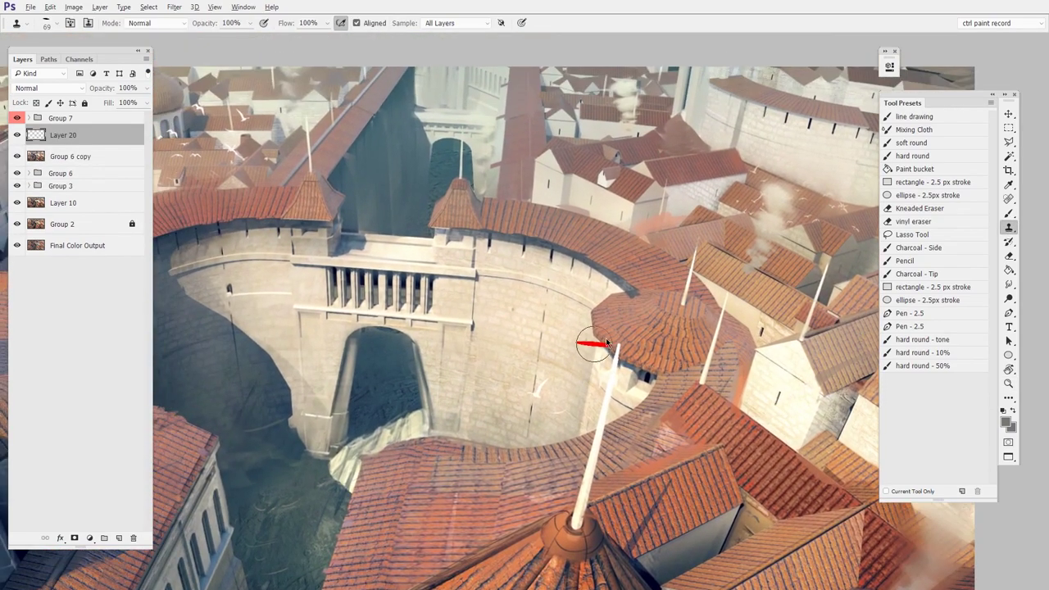
mouse_move(594, 273)
mouse_down()
mouse_move(554, 264)
mouse_move(563, 256)
mouse_move(587, 277)
mouse_move(602, 267)
mouse_move(611, 275)
mouse_move(532, 269)
mouse_up()
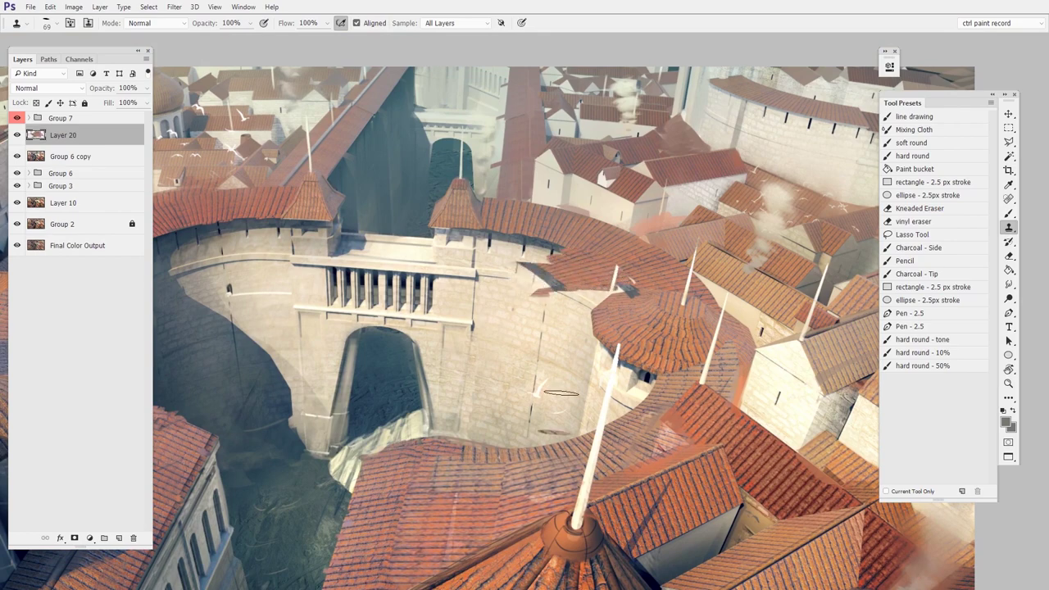
ctrl+click(564, 321)
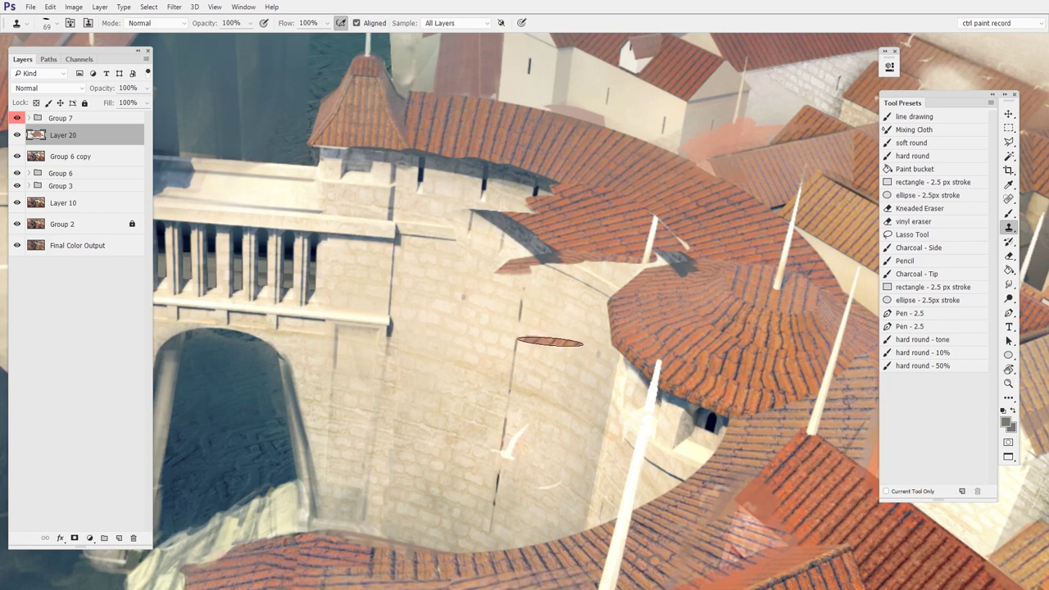
Step: Erase the stray dark roof overhang and lower edge strip, shrinking the eraser for detail
key(e)
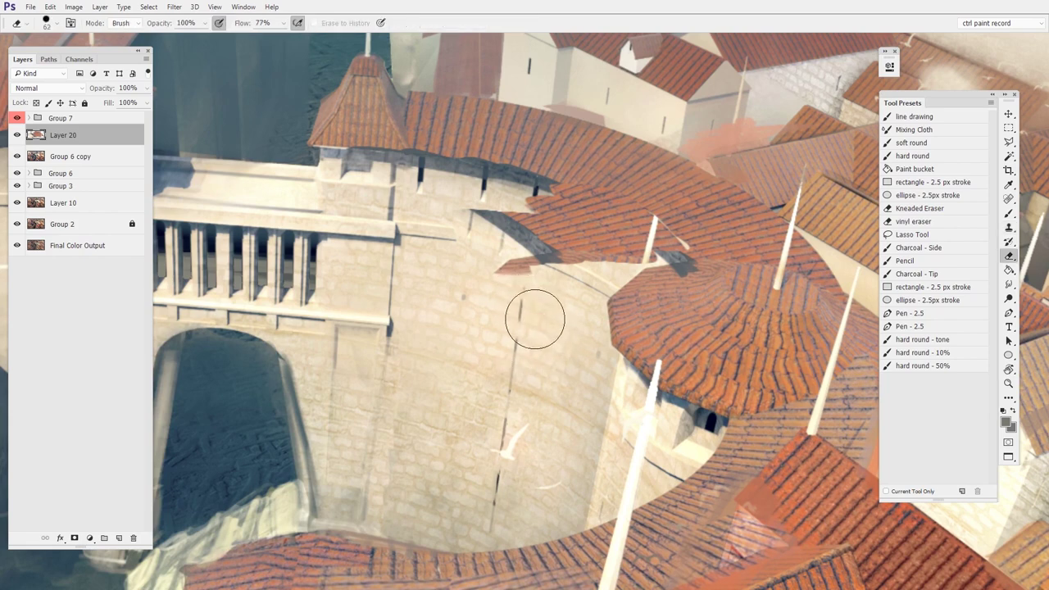
click(524, 308)
mouse_move(525, 309)
mouse_down()
mouse_move(482, 219)
mouse_move(541, 271)
mouse_move(527, 243)
mouse_move(496, 233)
mouse_move(542, 288)
mouse_move(452, 224)
mouse_up()
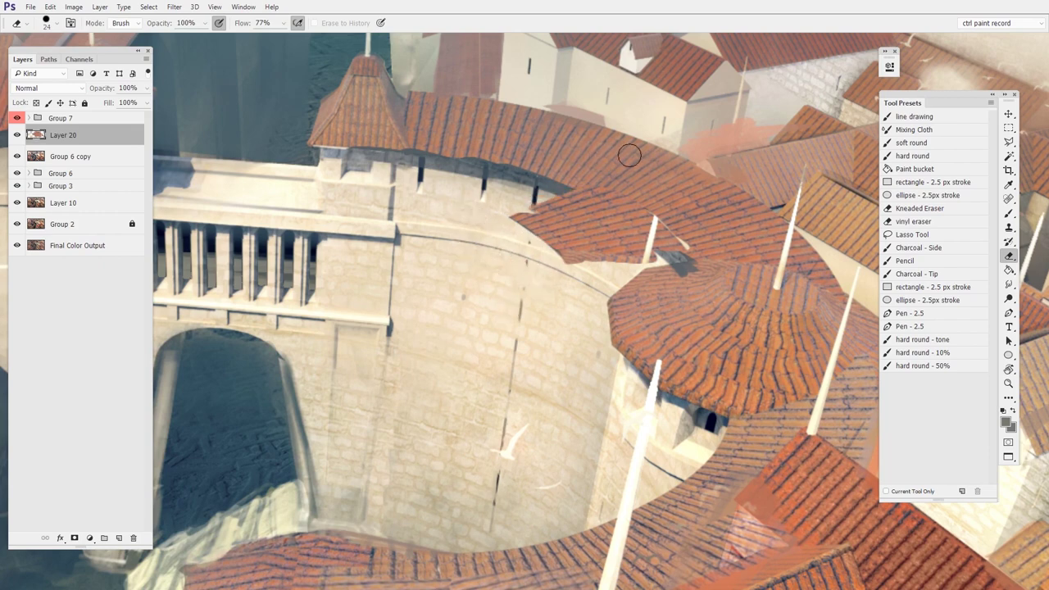
mouse_move(561, 261)
mouse_down()
mouse_move(671, 257)
mouse_move(657, 219)
mouse_up()
key(bracketleft)
key(bracketleft)
key(bracketleft)
key(bracketleft)
drag(656, 306, 578, 327)
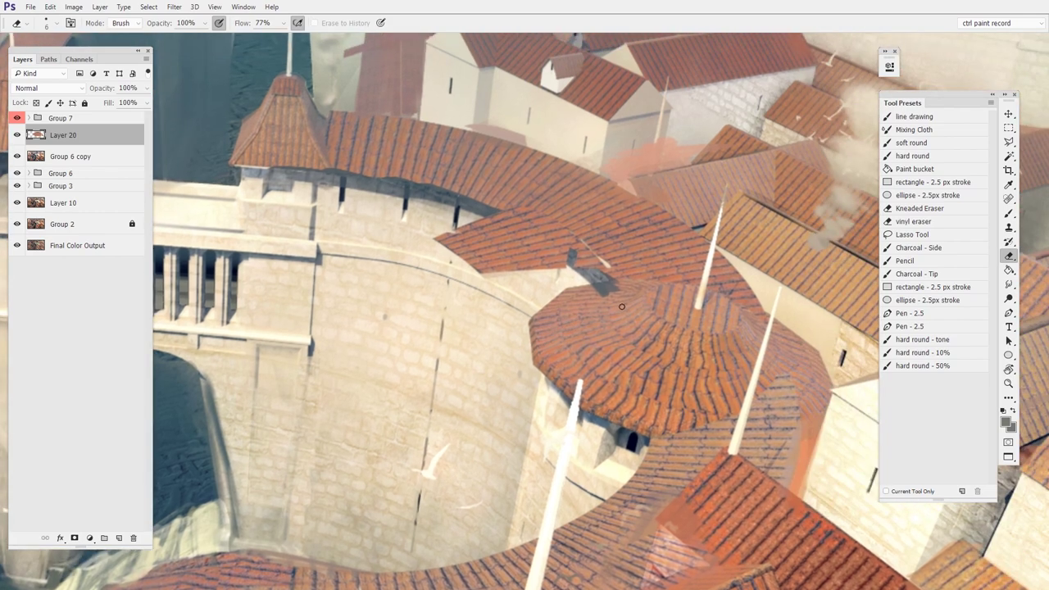
click(1009, 229)
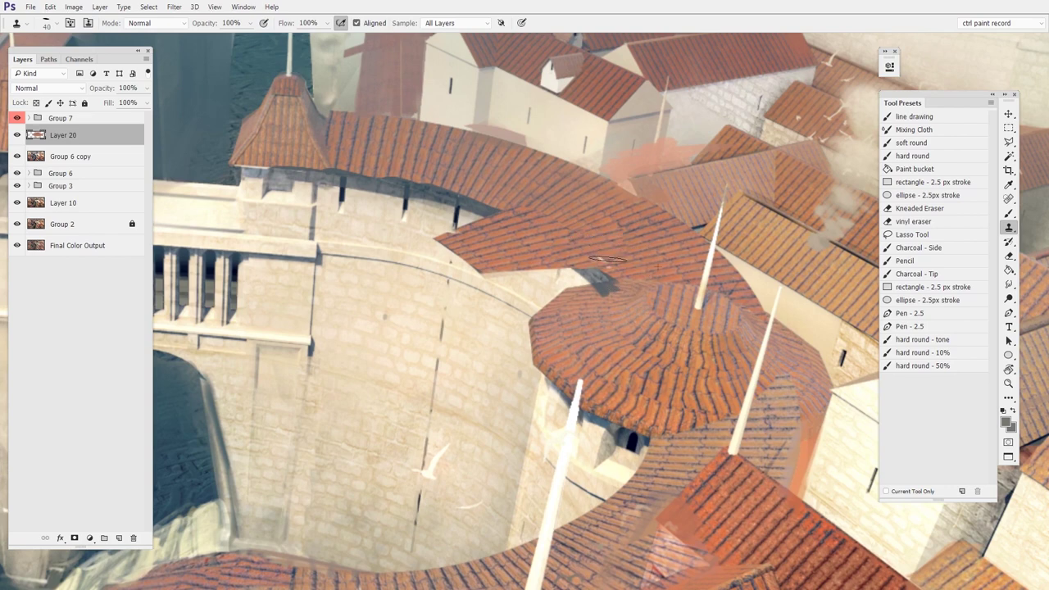
Step: Add Layer 21 and clone roof tiles across the wall below the red roof
drag(619, 258, 766, 332)
key(ctrl+shift+alt+n)
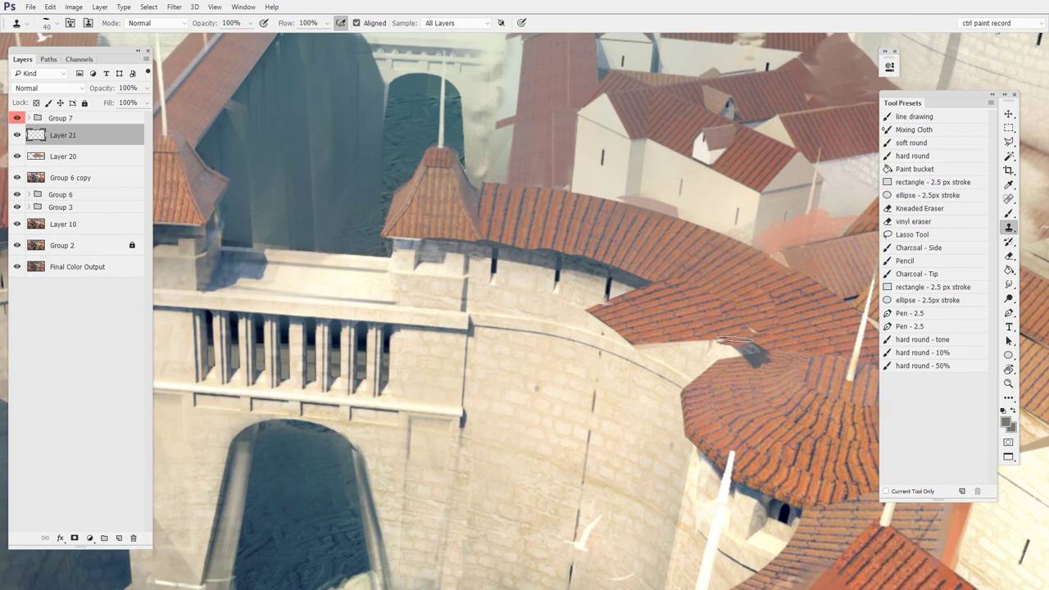
key(b)
key(s)
mouse_move(459, 276)
mouse_down()
mouse_move(509, 274)
mouse_move(607, 245)
mouse_move(492, 275)
mouse_move(648, 276)
mouse_move(651, 285)
mouse_up()
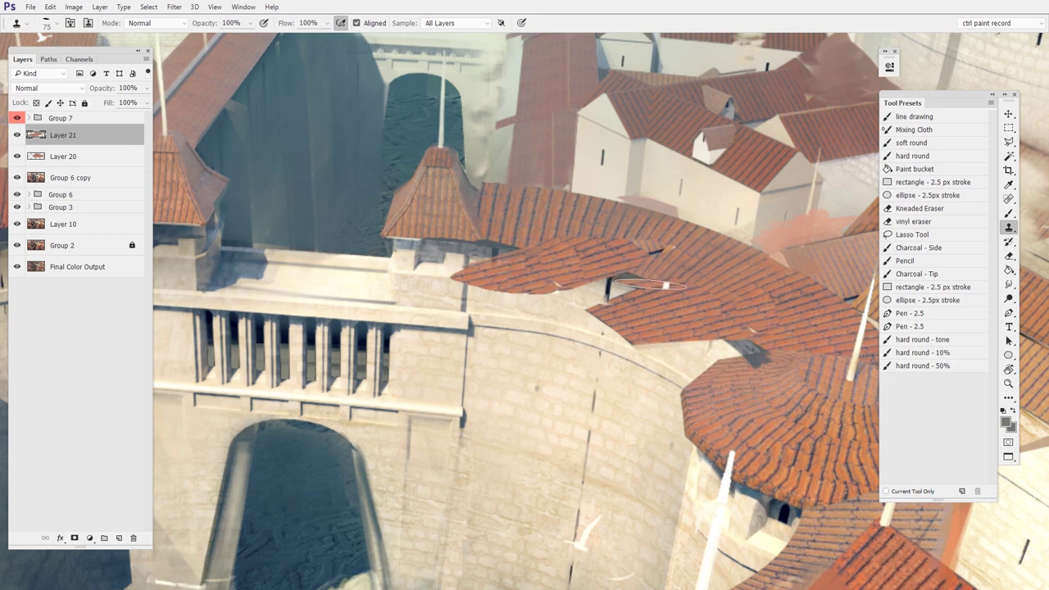
Step: Erase back the new roof's lower-left tip
key(e)
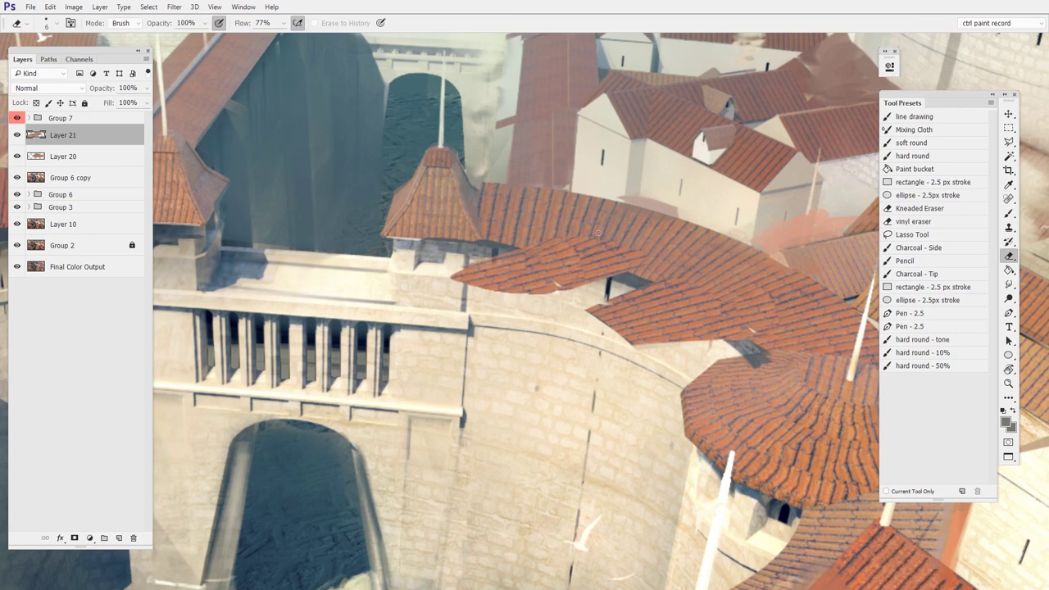
mouse_move(435, 282)
mouse_down()
mouse_move(545, 304)
mouse_move(511, 253)
mouse_move(452, 278)
mouse_move(514, 254)
mouse_move(557, 256)
mouse_move(503, 294)
mouse_move(577, 304)
mouse_up()
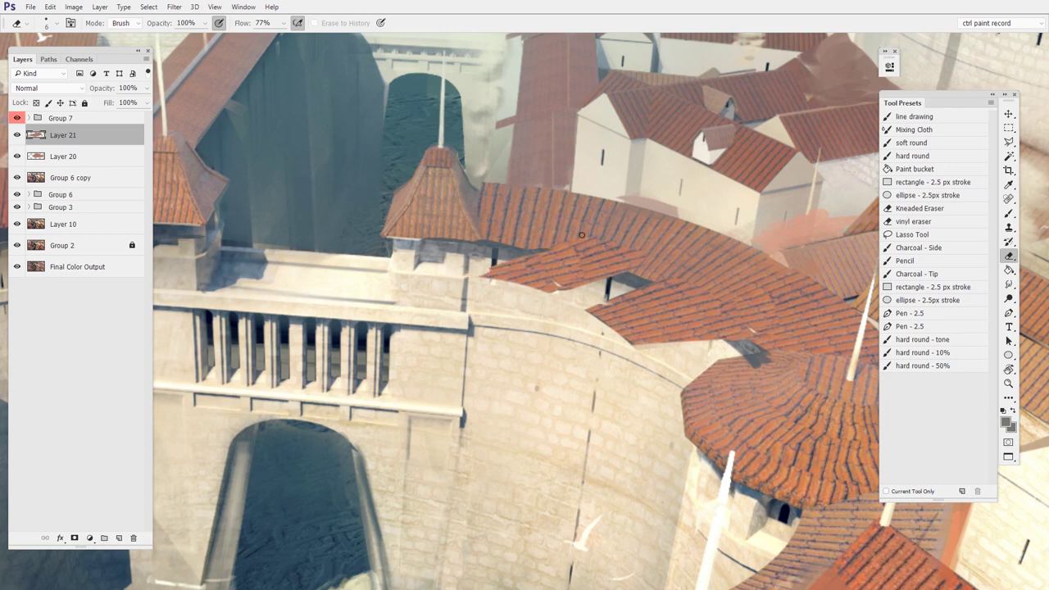
drag(531, 254, 489, 277)
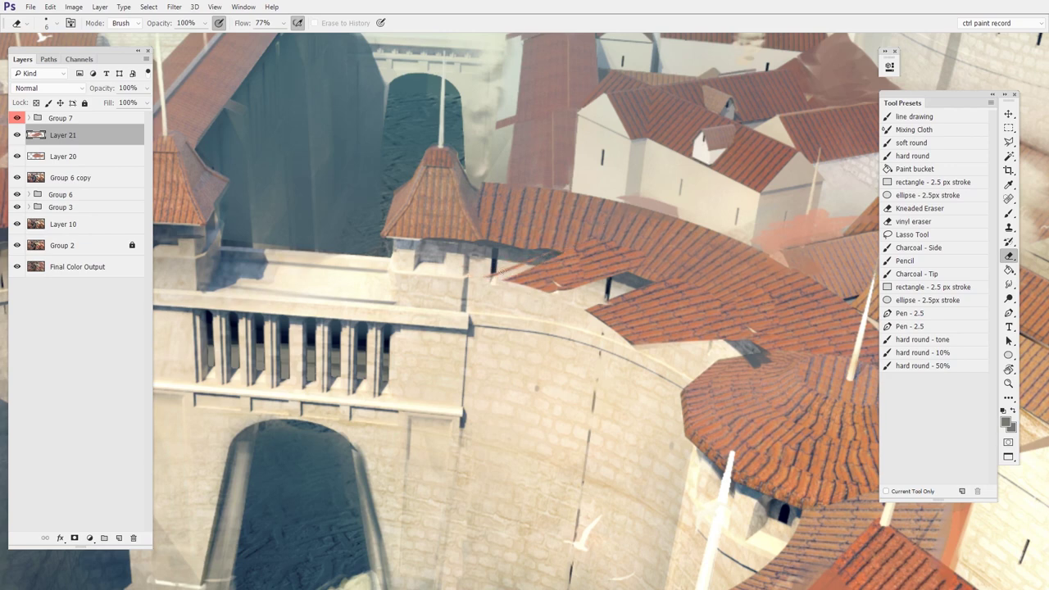
Step: Clone roof tiles over the round tower's top and lower-left corner with a 49 px brush
key(s)
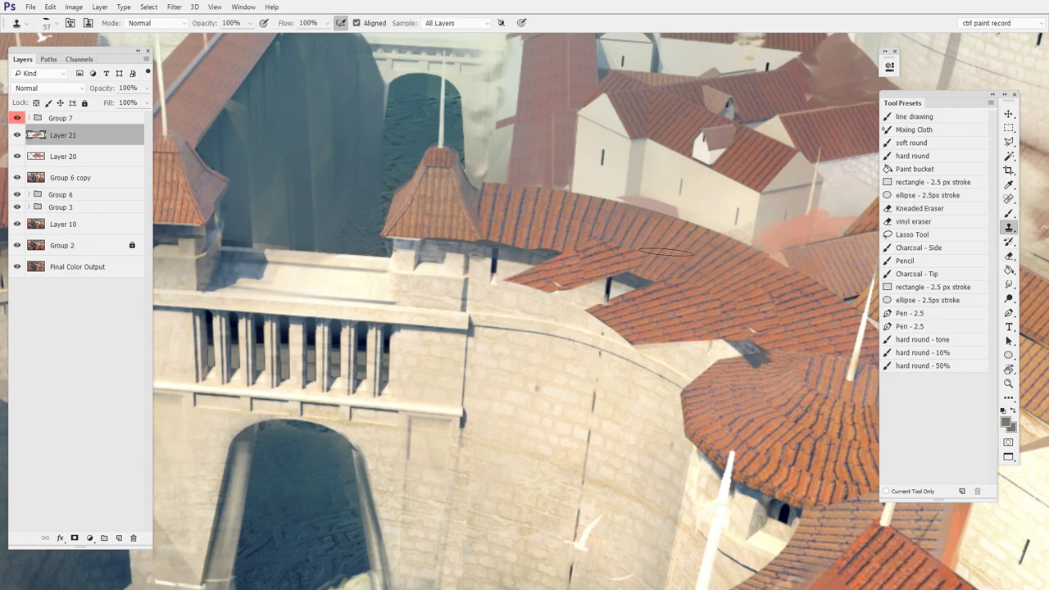
alt+right_click(586, 252)
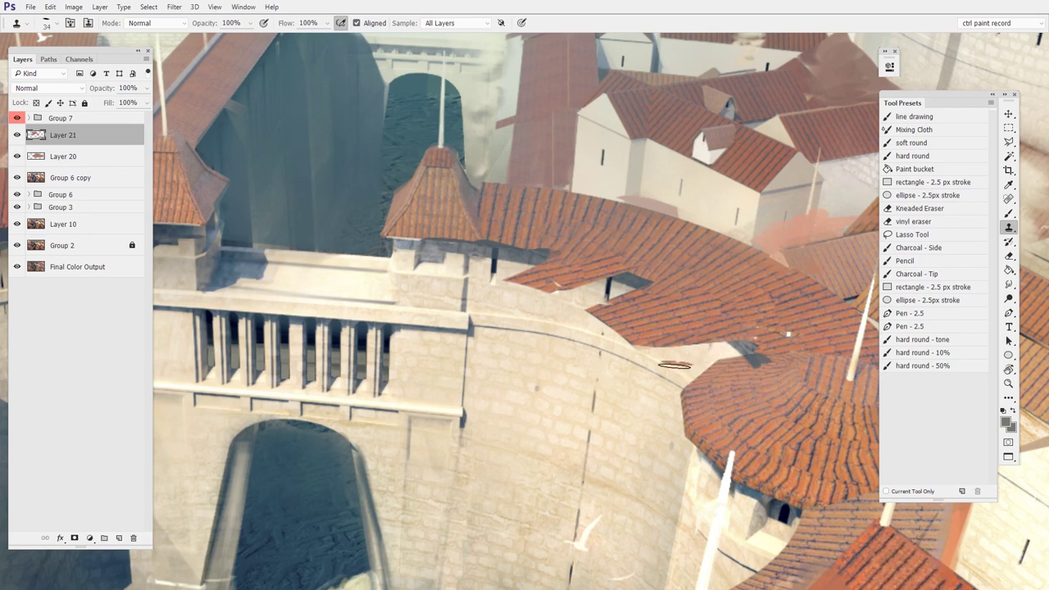
key(e)
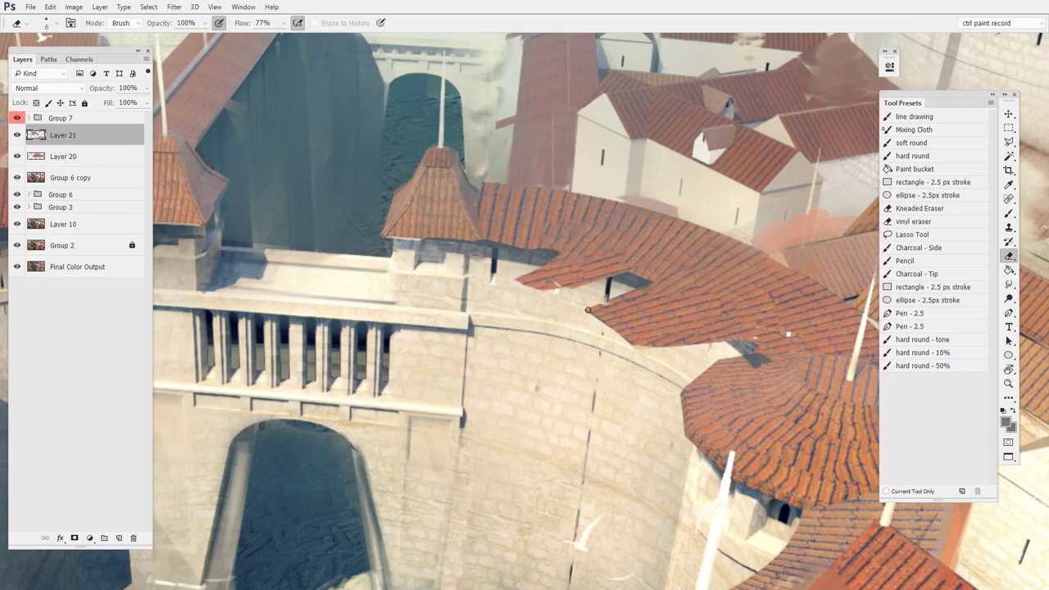
key(s)
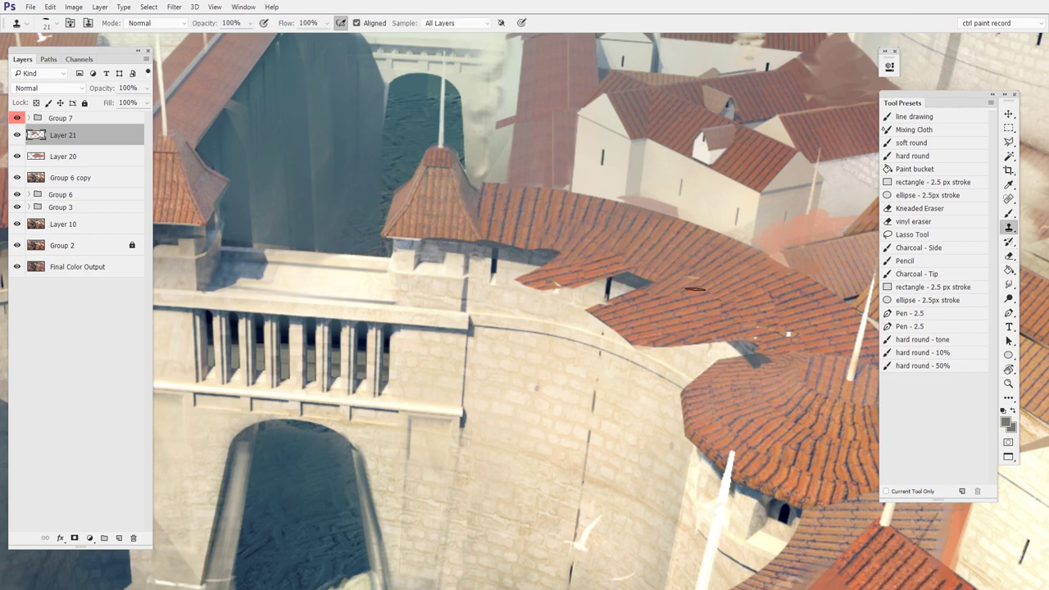
key(bracketright)
key(bracketright)
key(bracketright)
mouse_move(500, 271)
mouse_down()
mouse_move(455, 266)
mouse_move(455, 253)
mouse_move(447, 274)
mouse_move(529, 247)
mouse_move(478, 262)
mouse_move(446, 246)
mouse_move(435, 276)
mouse_up()
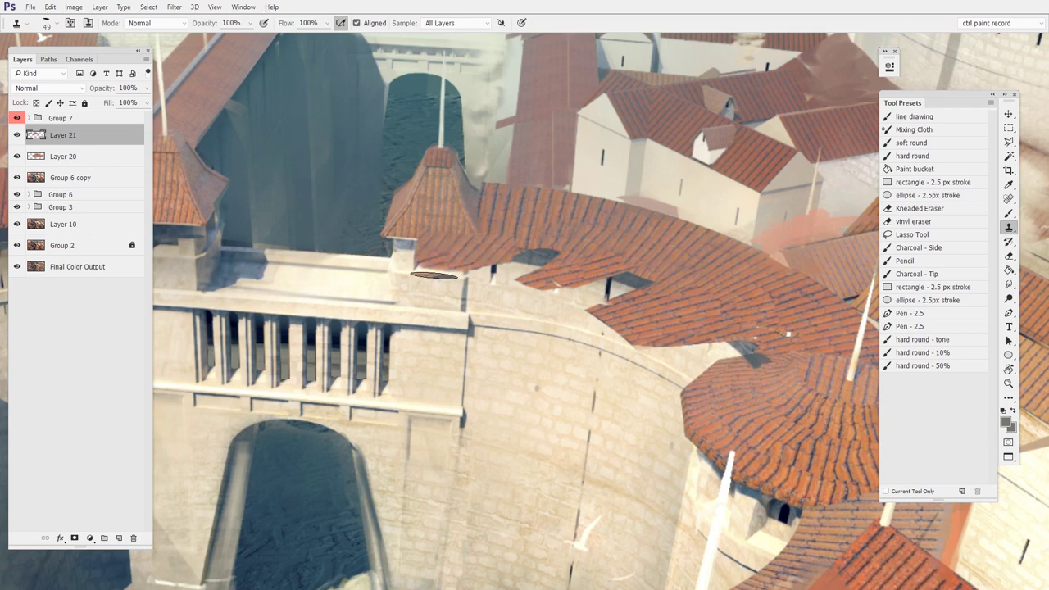
drag(688, 291, 729, 282)
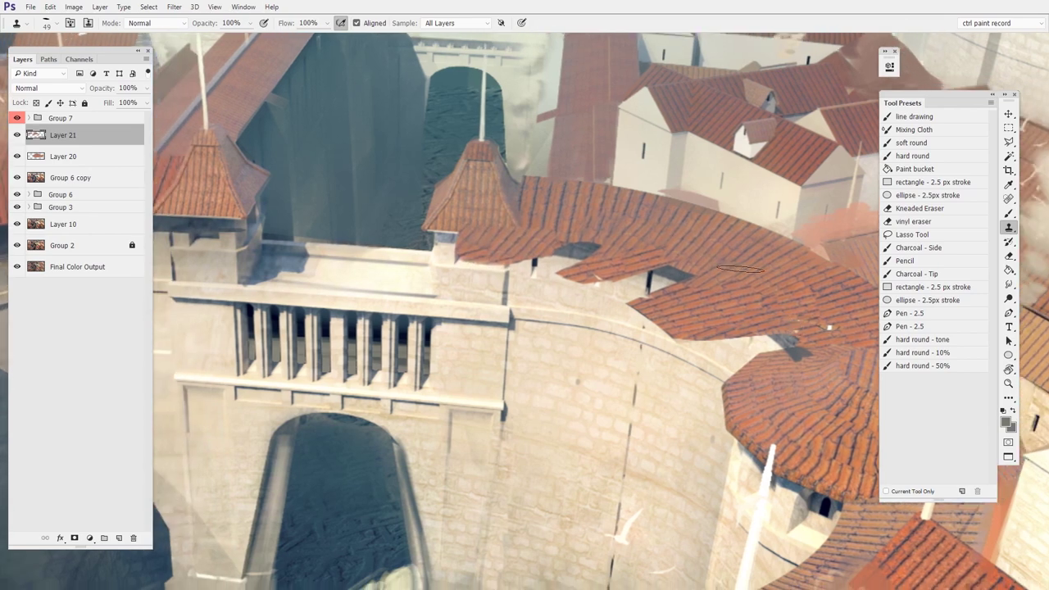
mouse_move(487, 246)
mouse_down()
mouse_move(471, 246)
mouse_move(524, 242)
mouse_move(472, 254)
mouse_move(465, 220)
mouse_up()
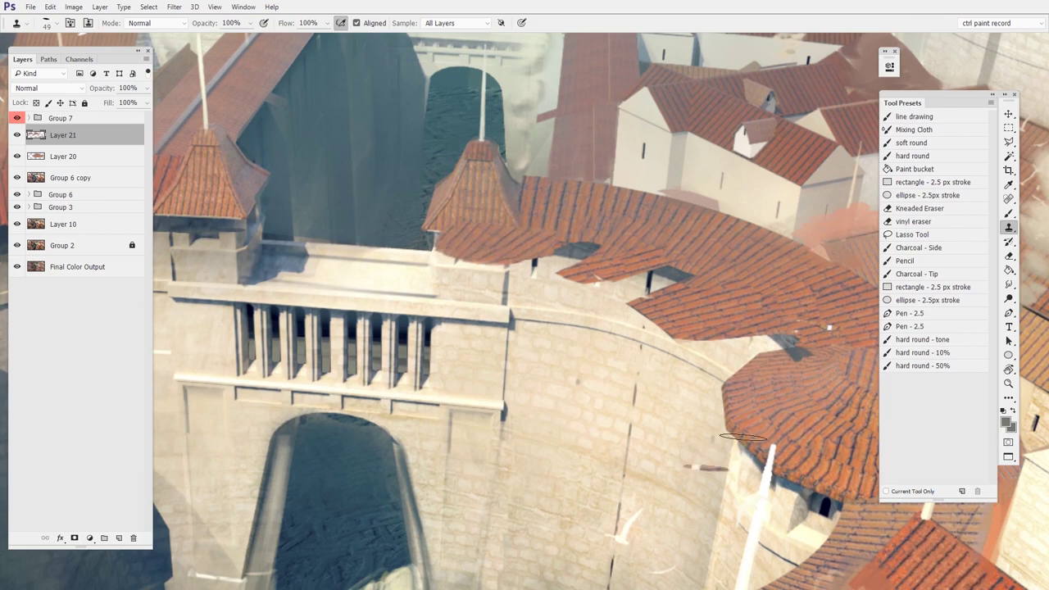
Step: Erase stray tiles near the tower base and trim the roof's left tip to a clean curve
key(e)
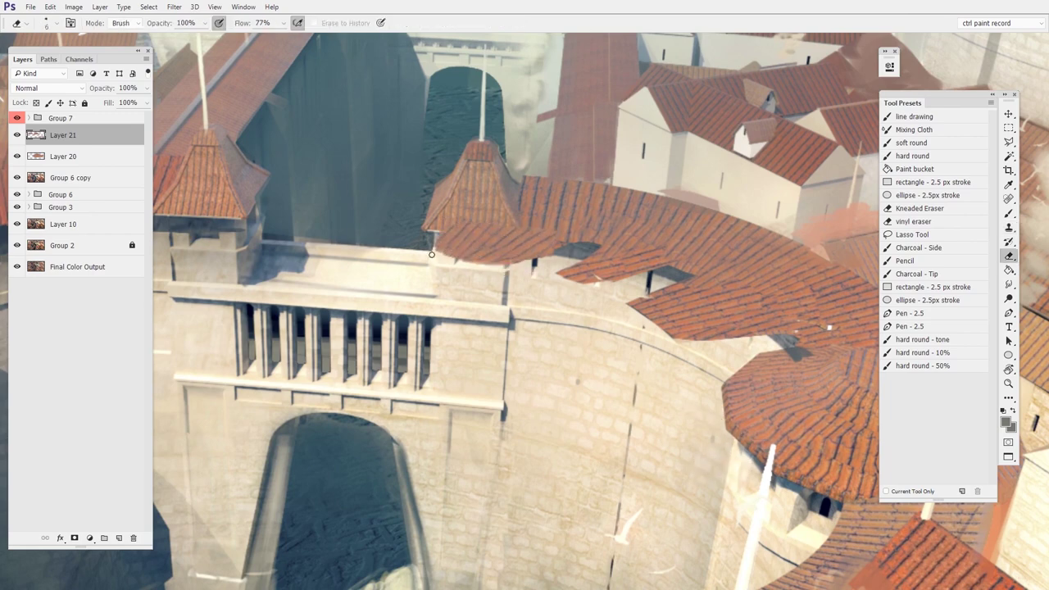
drag(432, 255, 437, 265)
key(s)
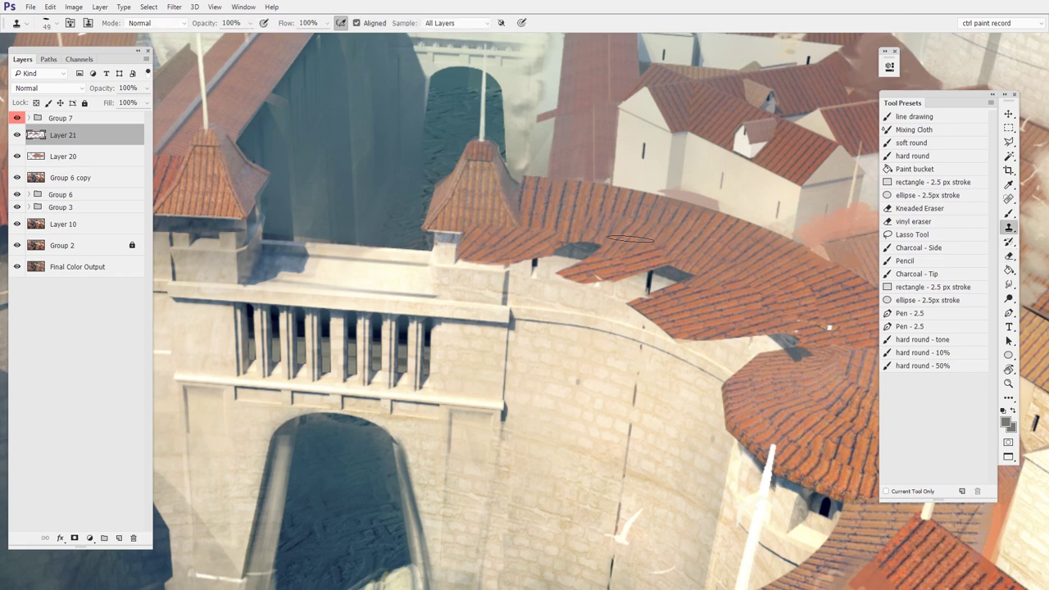
mouse_move(762, 421)
mouse_down()
mouse_move(574, 385)
mouse_move(613, 421)
mouse_move(669, 361)
mouse_move(603, 420)
mouse_move(561, 394)
mouse_move(574, 414)
mouse_up()
key(e)
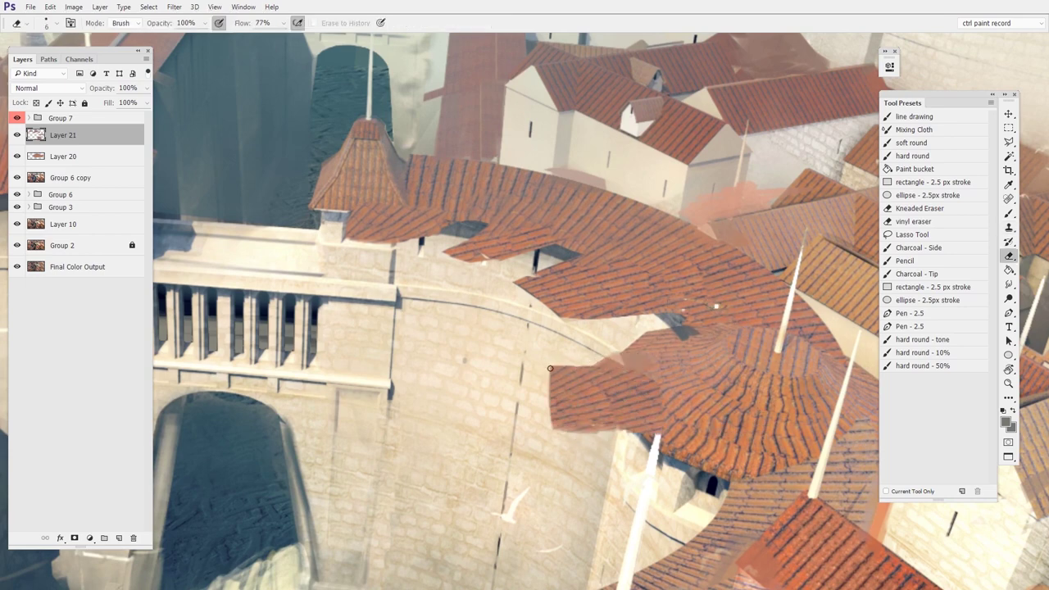
drag(550, 368, 641, 361)
mouse_move(572, 370)
mouse_down()
mouse_move(556, 425)
mouse_move(546, 399)
mouse_move(619, 448)
mouse_move(548, 388)
mouse_move(569, 434)
mouse_up()
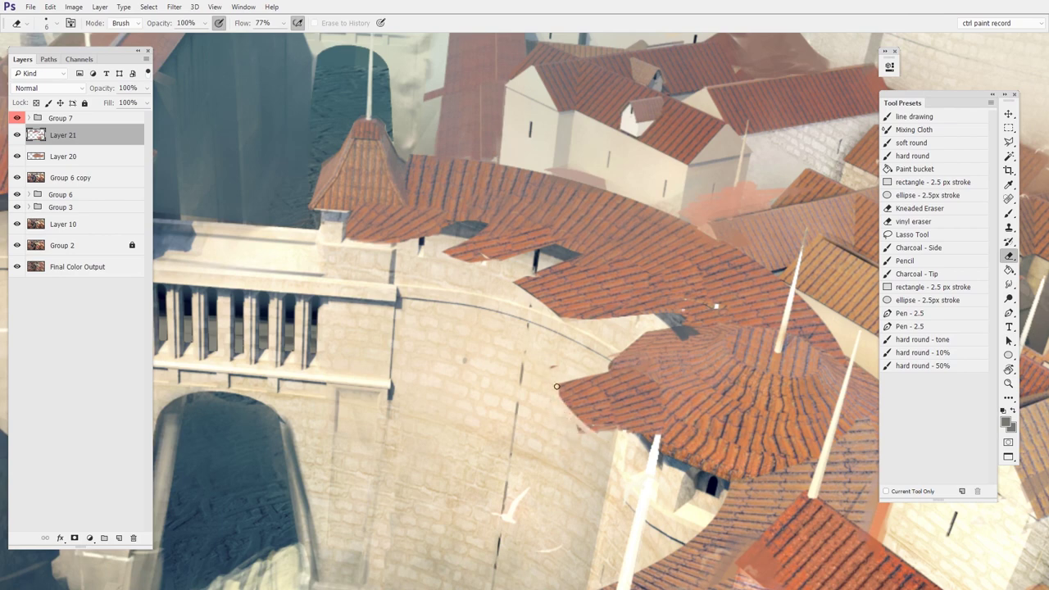
mouse_move(556, 386)
mouse_down()
mouse_move(598, 430)
mouse_move(555, 360)
mouse_move(566, 403)
mouse_move(556, 363)
mouse_move(574, 393)
mouse_up()
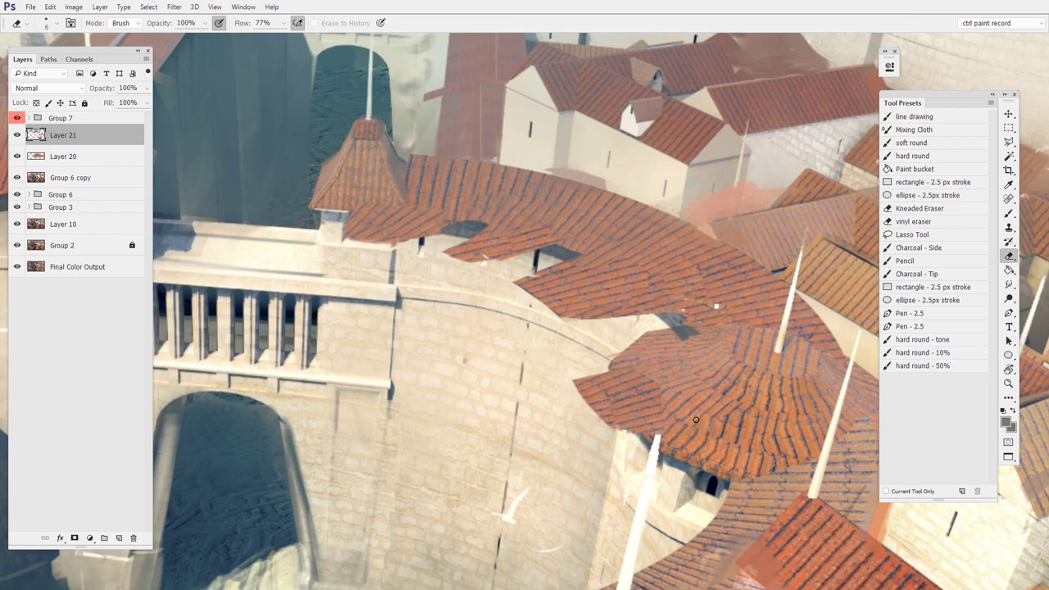
key(z)
alt+click(663, 355)
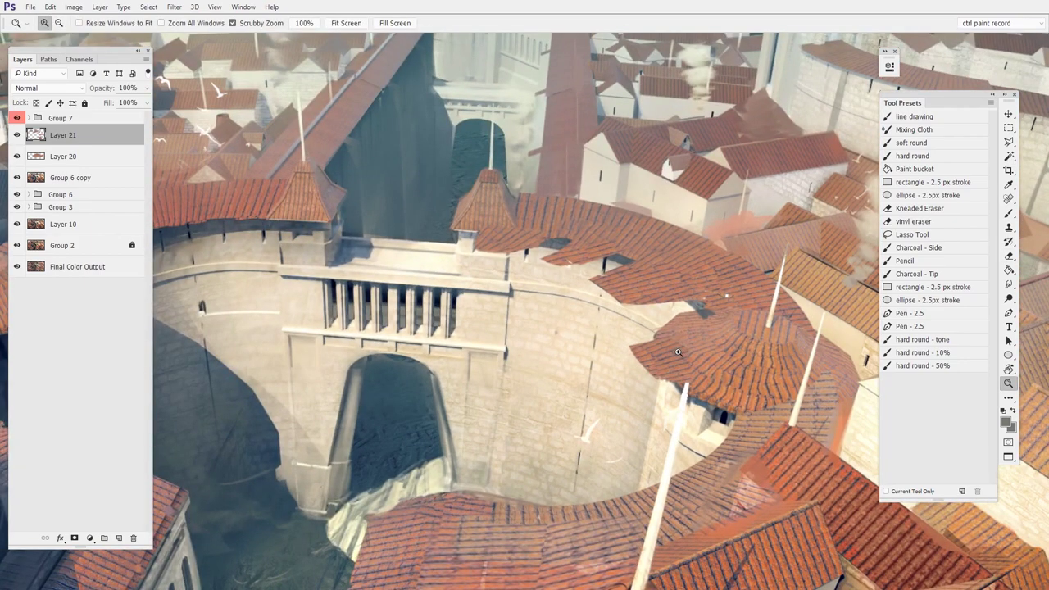
Step: Check Layer 21's roof tiles and merge them down into Layer 20
click(16, 134)
click(16, 135)
key(ctrl+e)
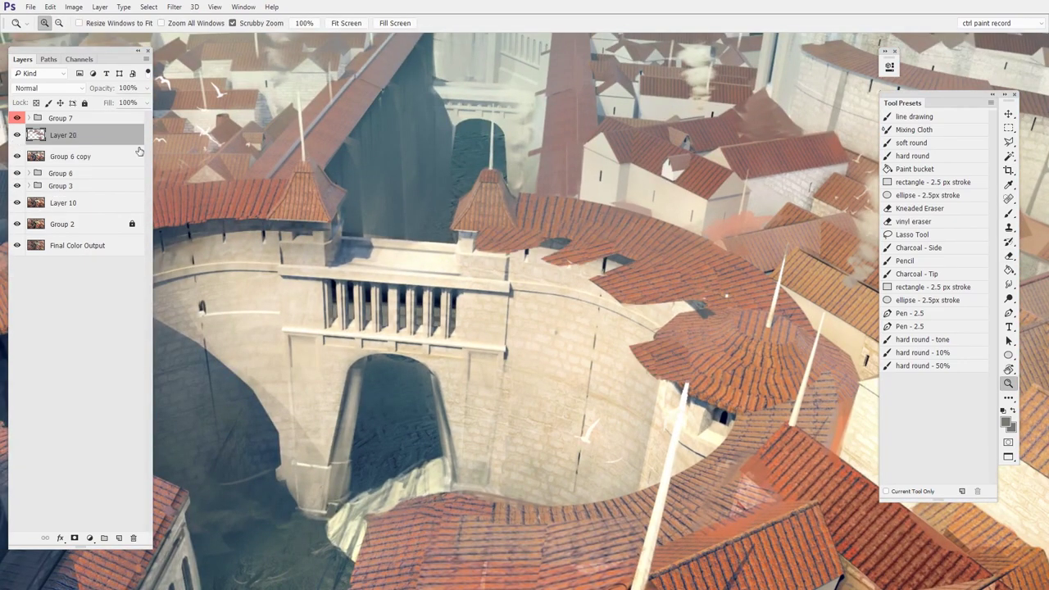
click(16, 134)
click(16, 135)
Step: Add a new empty Layer 21 below Layer 20
key(ctrl+shift+alt+n)
drag(290, 445, 348, 431)
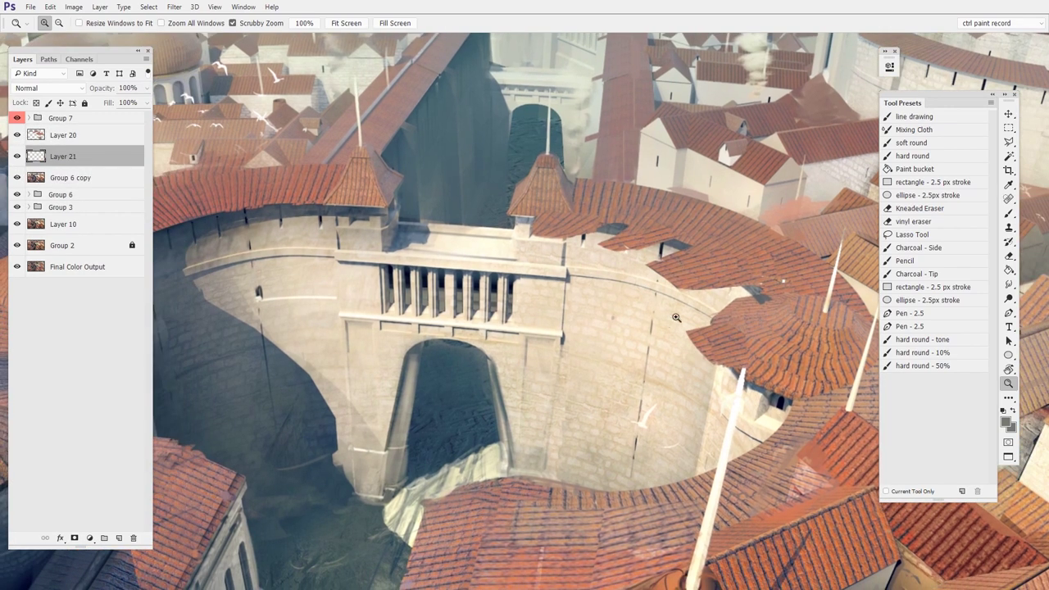
drag(650, 392, 693, 376)
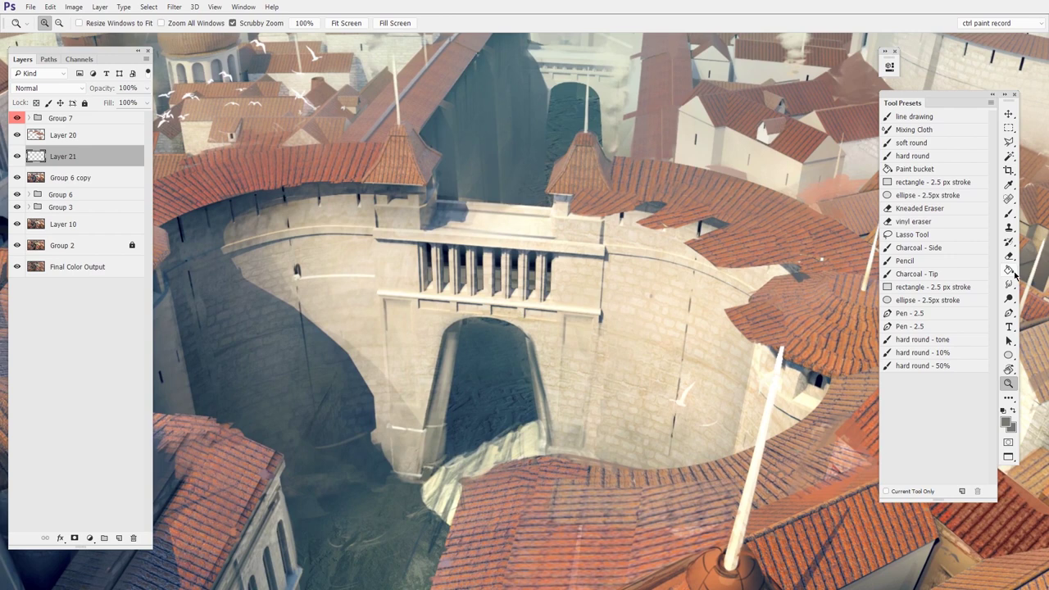
Step: Clone dark cast shadows beneath the new roof overhang, sampling the shaded wall
click(1010, 230)
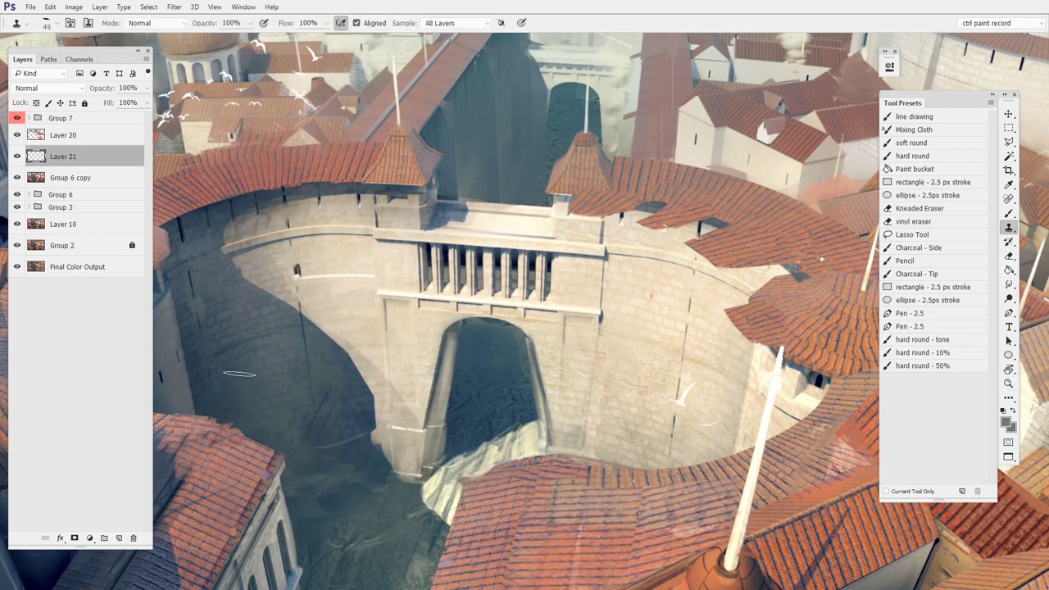
mouse_move(748, 279)
mouse_down()
mouse_move(785, 279)
mouse_move(705, 325)
mouse_up()
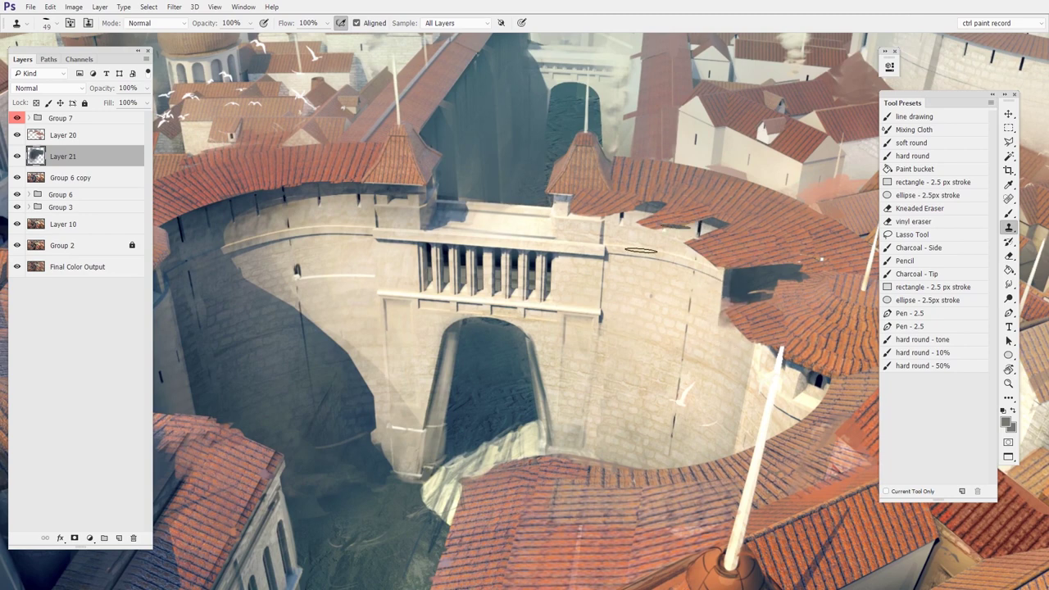
alt+click(218, 334)
mouse_move(698, 211)
mouse_down()
mouse_move(690, 257)
mouse_move(703, 242)
mouse_move(691, 260)
mouse_move(685, 245)
mouse_move(697, 288)
mouse_up()
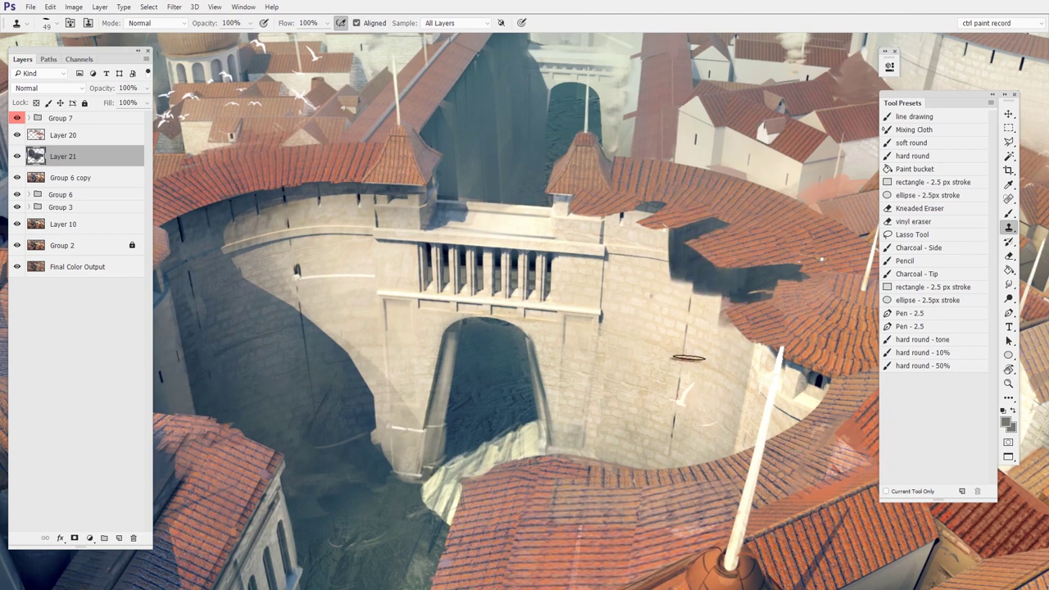
Step: Clean the shadow's edge along the wall and darken the roof edge with cloned shadow
key(e)
mouse_move(668, 237)
mouse_down()
mouse_move(688, 283)
mouse_move(715, 242)
mouse_move(696, 267)
mouse_move(702, 307)
mouse_move(698, 280)
mouse_move(676, 276)
mouse_move(714, 274)
mouse_up()
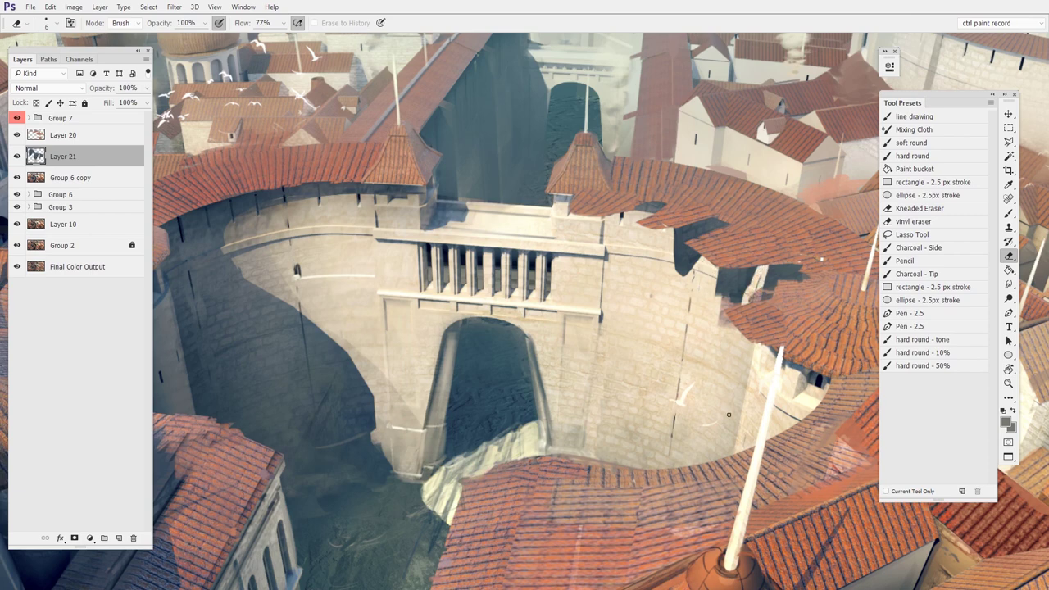
key(s)
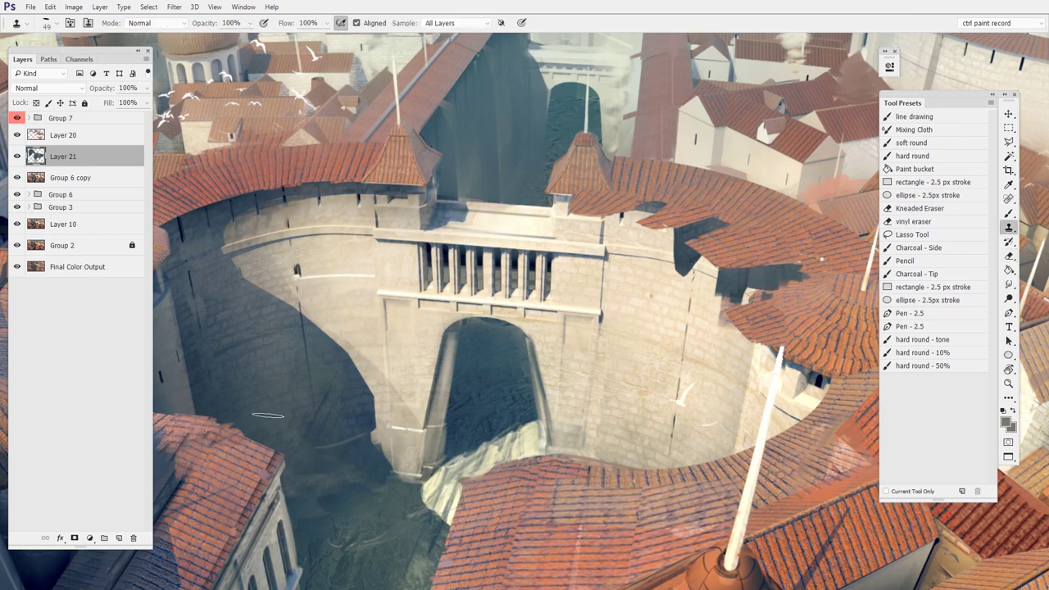
mouse_move(770, 281)
mouse_down()
mouse_move(783, 287)
mouse_move(774, 309)
mouse_move(789, 314)
mouse_move(756, 295)
mouse_up()
key(e)
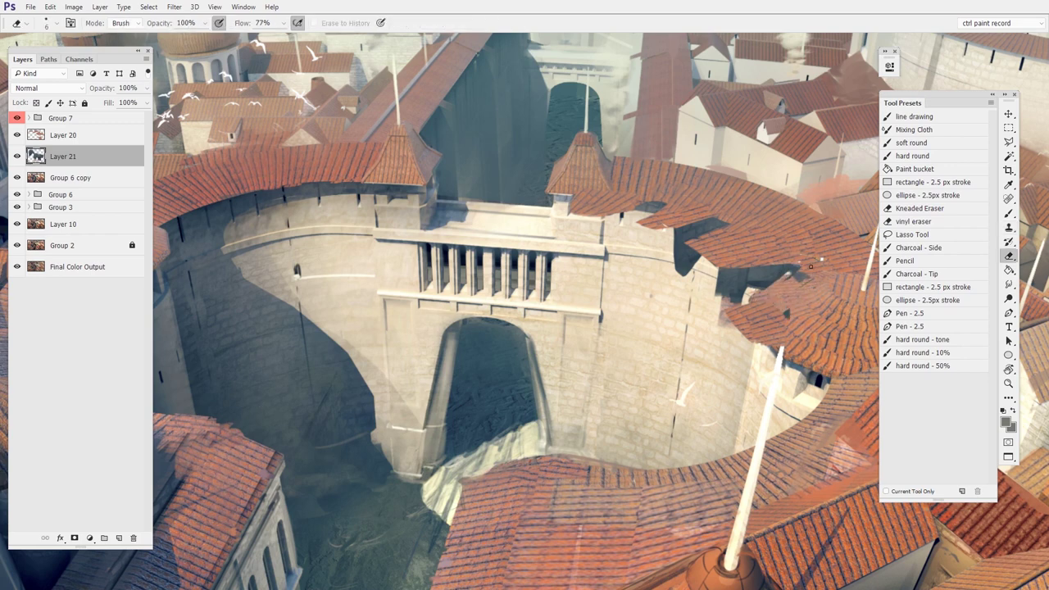
key(s)
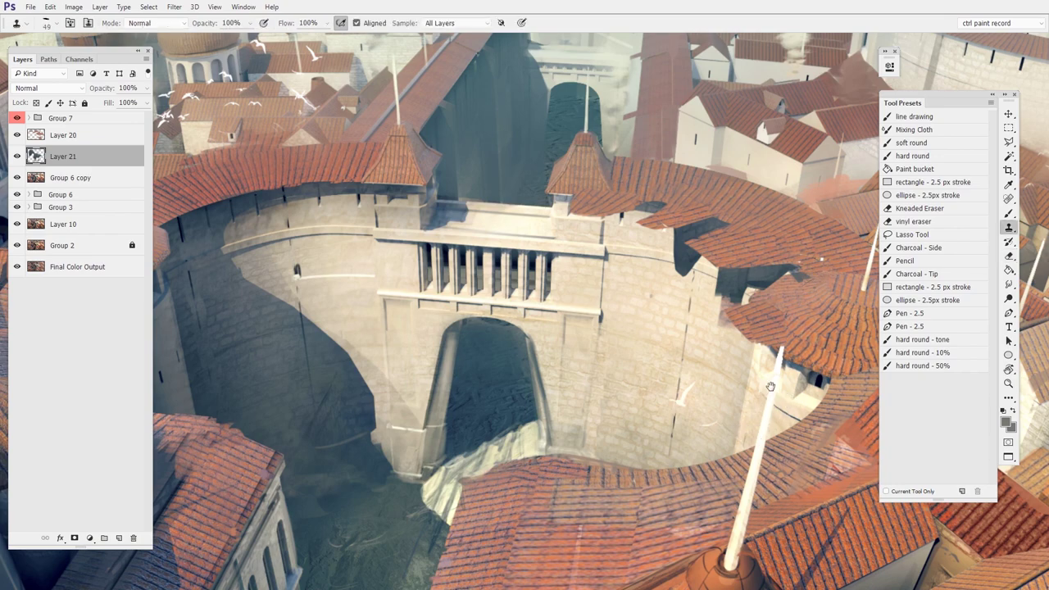
scroll(634, 229, up, 3)
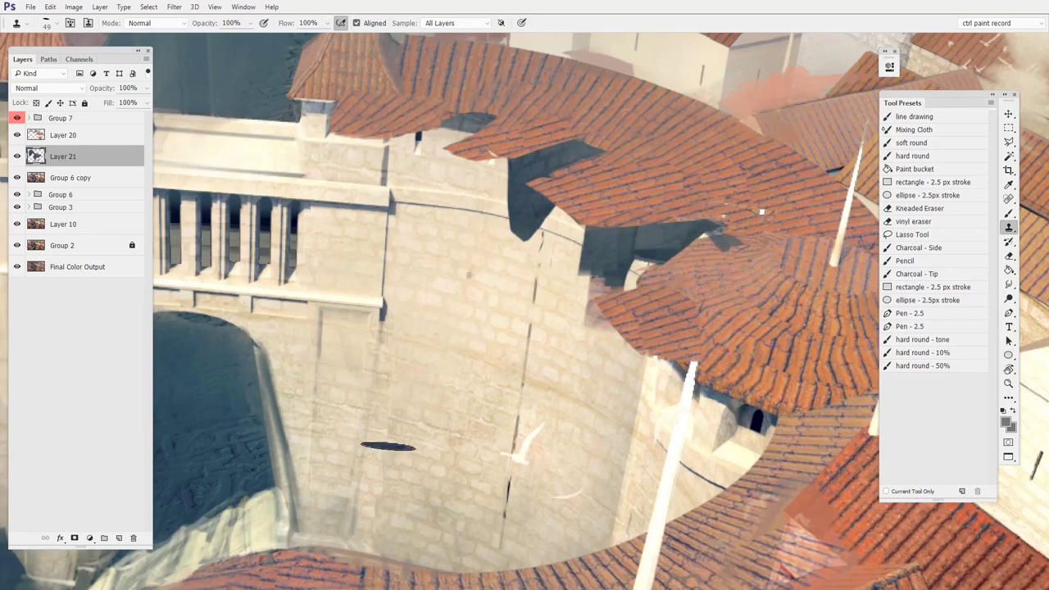
ctrl+alt+click(459, 428)
ctrl+alt+click(590, 402)
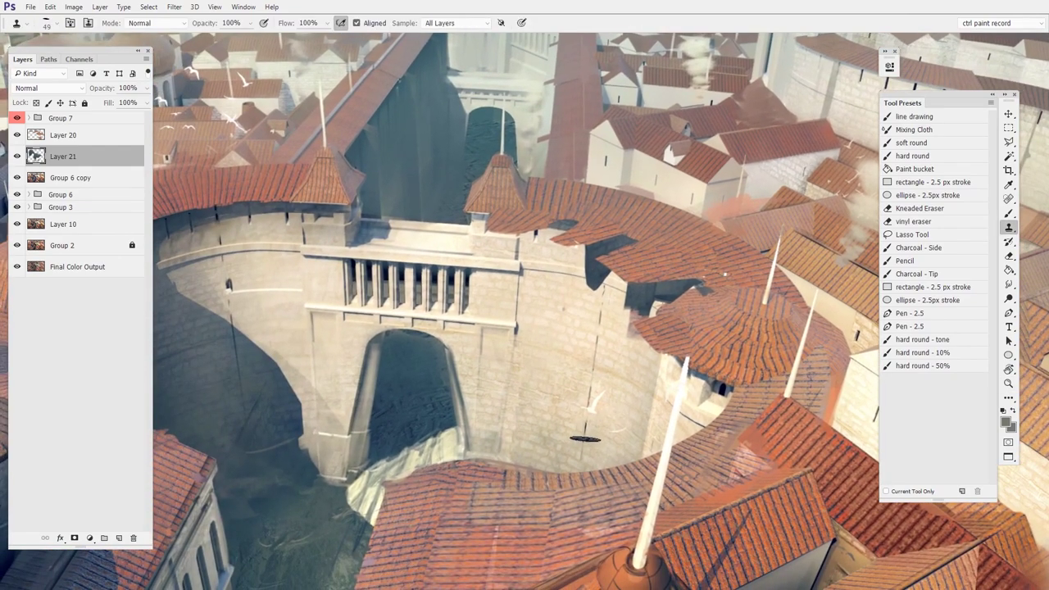
ctrl+alt+click(687, 405)
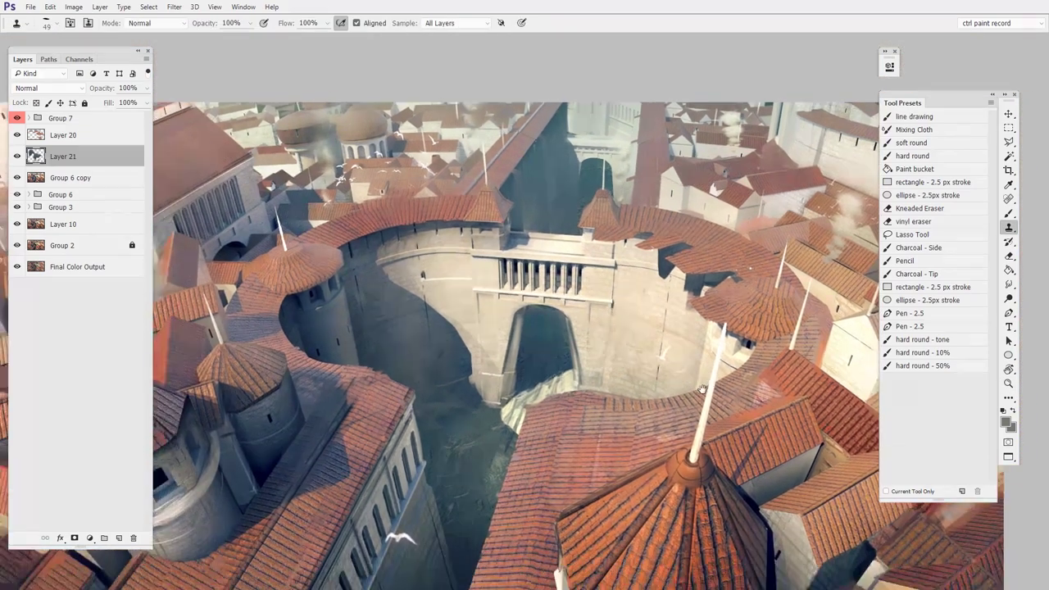
ctrl+click(703, 388)
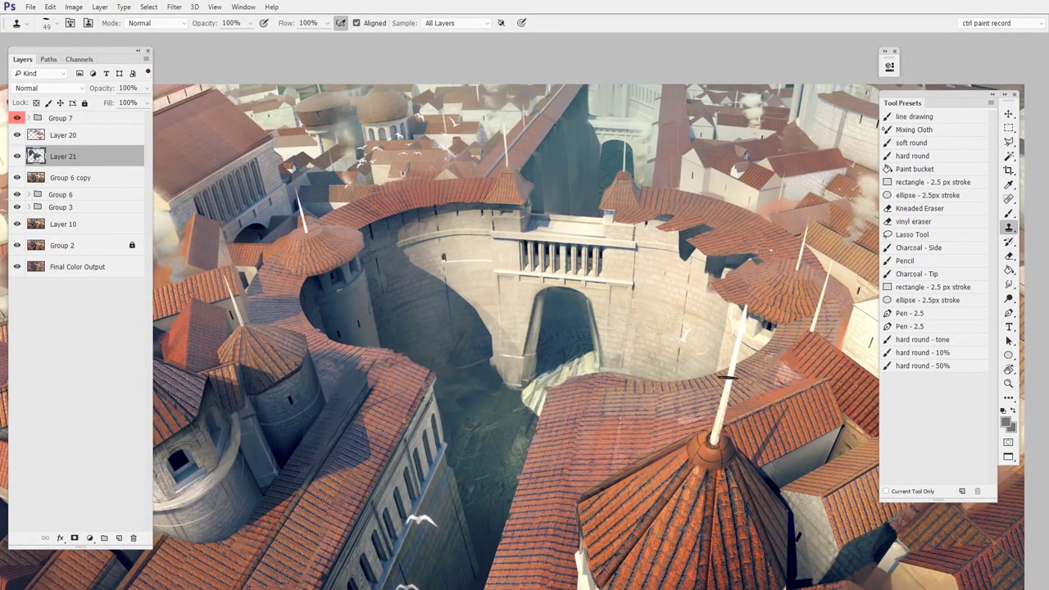